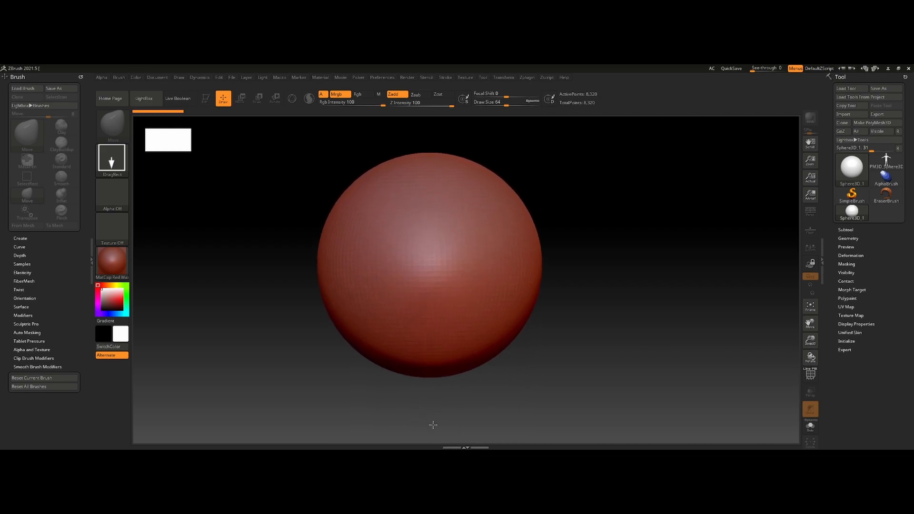
# - Put the sphere into Edit mode and convert it to a PolyMesh3D
pyautogui.click(205, 98)
pyautogui.moveTo(465, 251)
pyautogui.keyDown('alt'); pyautogui.mouseDown(button='right')
pyautogui.moveTo(485, 254)
pyautogui.moveTo(476, 256)
pyautogui.mouseUp(button='right'); pyautogui.keyUp('alt')
pyautogui.click(875, 122)
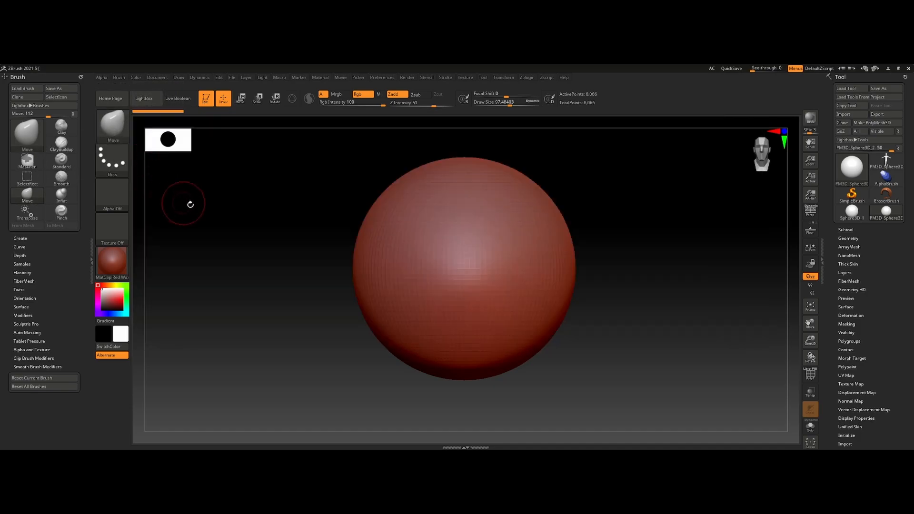
# - Set up the Move brush with a larger draw size and a Z Intensity of 46
pyautogui.click(128, 130)
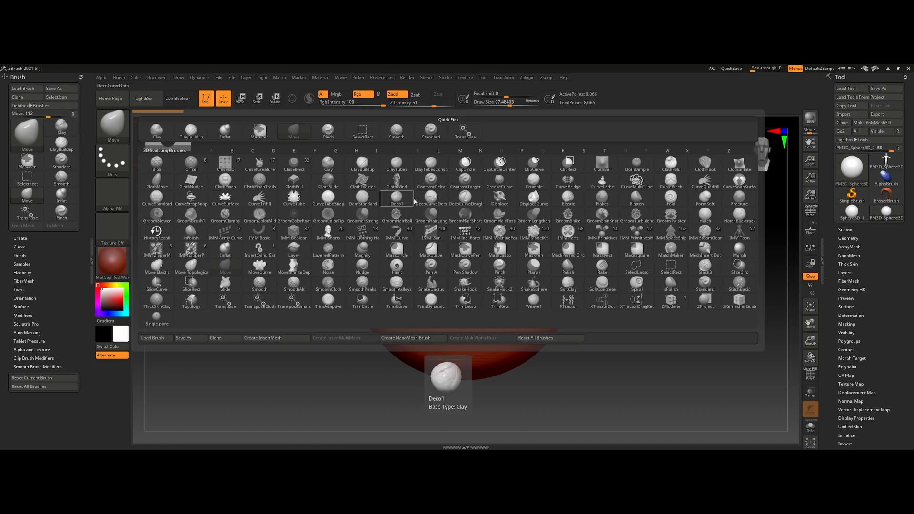
pyautogui.click(350, 247)
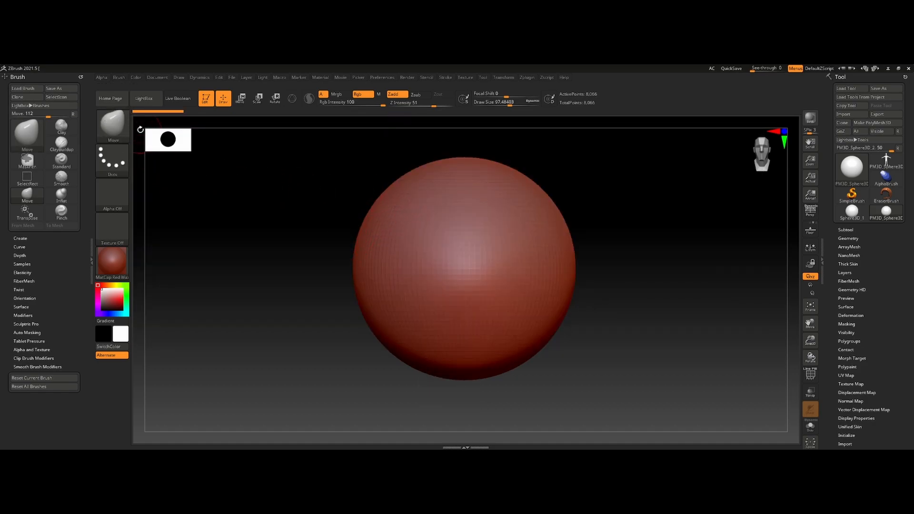
pyautogui.press('s')
pyautogui.moveTo(461, 240)
pyautogui.mouseDown()
pyautogui.moveTo(483, 240)
pyautogui.moveTo(468, 239)
pyautogui.mouseUp()
pyautogui.press('u')
pyautogui.moveTo(469, 236); pyautogui.dragTo(472, 236)
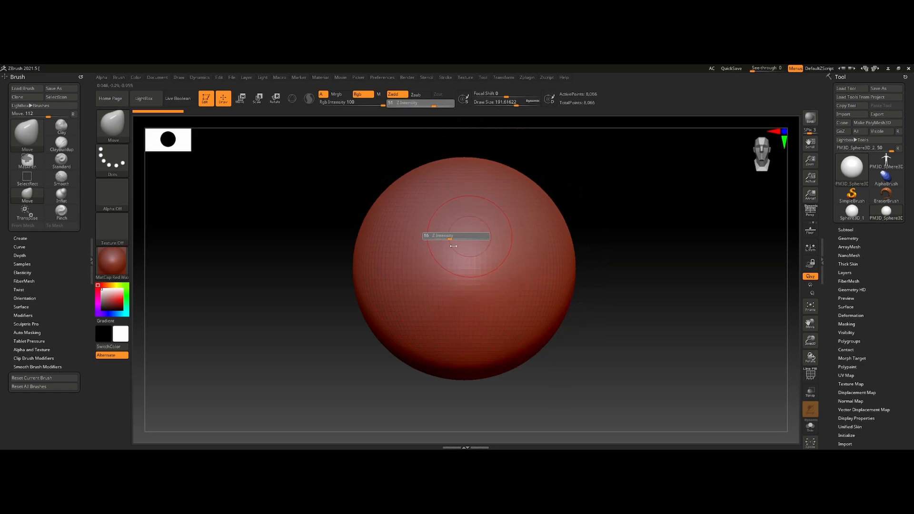
pyautogui.moveTo(558, 259)
pyautogui.mouseDown()
pyautogui.moveTo(801, 277)
pyautogui.moveTo(583, 261)
pyautogui.moveTo(714, 259)
pyautogui.moveTo(700, 266)
pyautogui.mouseUp()
pyautogui.hotkey('ctrl', 'z')
pyautogui.hotkey('ctrl', 'z')
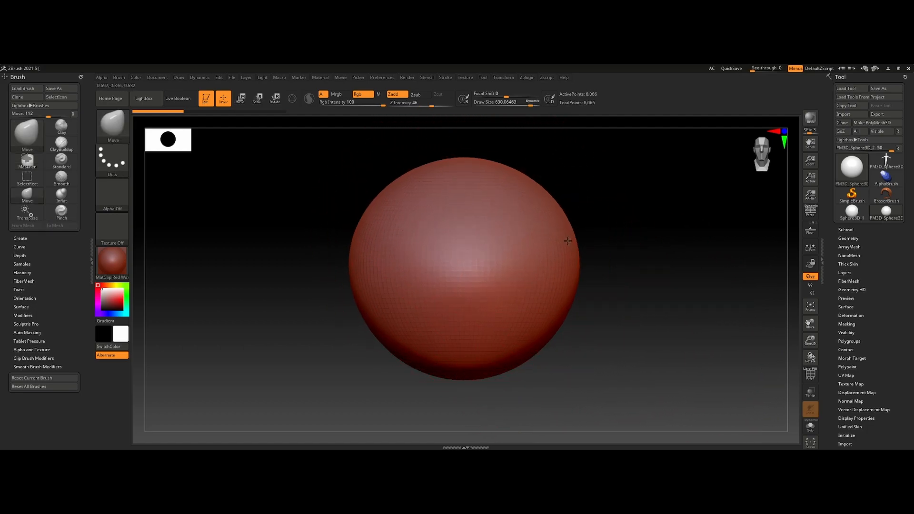
# - Pull the sphere's side outward and its underside downward with the Move brush at a draw size of about 630
pyautogui.moveTo(566, 257); pyautogui.dragTo(736, 281)
pyautogui.moveTo(467, 359); pyautogui.dragTo(466, 440)
pyautogui.keyDown('alt'); pyautogui.moveTo(618, 380); pyautogui.dragTo(604, 333); pyautogui.keyUp('alt')
pyautogui.keyDown('shift'); pyautogui.moveTo(666, 340); pyautogui.dragTo(552, 338); pyautogui.keyUp('shift')
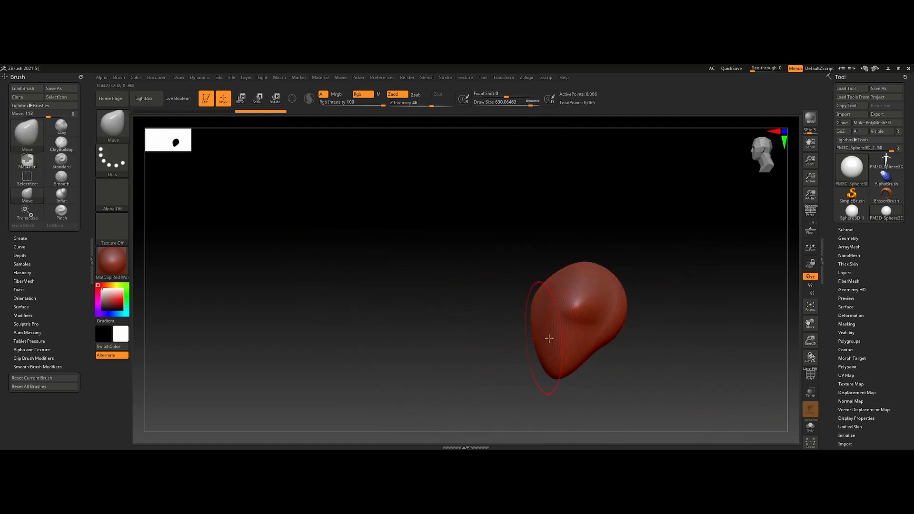
# - Reshape the side profile with the Move brush and turn on DynaMesh at resolution 128
pyautogui.keyDown('alt'); pyautogui.moveTo(538, 337); pyautogui.dragTo(494, 309, button='right'); pyautogui.keyUp('alt')
pyautogui.moveTo(510, 324); pyautogui.dragTo(518, 337)
pyautogui.moveTo(534, 273); pyautogui.dragTo(571, 275, button='right')
pyautogui.moveTo(570, 274)
pyautogui.mouseDown()
pyautogui.moveTo(626, 259)
pyautogui.moveTo(588, 277)
pyautogui.moveTo(650, 226)
pyautogui.moveTo(658, 231)
pyautogui.mouseUp()
pyautogui.moveTo(516, 273); pyautogui.dragTo(547, 280)
pyautogui.click(857, 238)
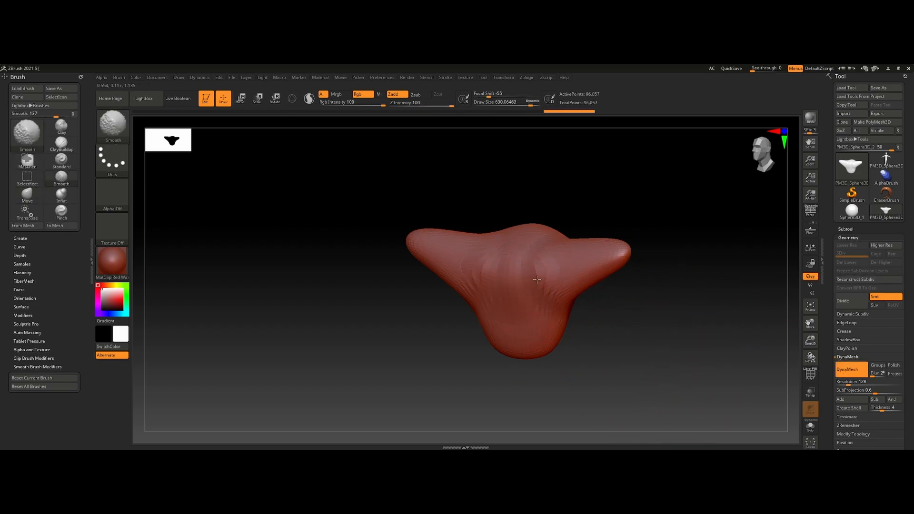
# - Smooth the middle of the form and stretch it with the Move brush into an elongated body with side spikes
pyautogui.moveTo(487, 288)
pyautogui.keyDown('ctrl'); pyautogui.mouseDown(button='right')
pyautogui.moveTo(620, 330)
pyautogui.moveTo(638, 319)
pyautogui.mouseUp(button='right'); pyautogui.keyUp('ctrl')
pyautogui.moveTo(478, 252); pyautogui.dragTo(459, 305)
pyautogui.moveTo(475, 224); pyautogui.dragTo(459, 143)
pyautogui.moveTo(529, 223); pyautogui.dragTo(654, 269)
pyautogui.keyDown('ctrl'); pyautogui.moveTo(726, 353); pyautogui.dragTo(742, 375); pyautogui.keyUp('ctrl')
pyautogui.keyDown('ctrl'); pyautogui.moveTo(713, 352); pyautogui.dragTo(642, 285, button='right'); pyautogui.keyUp('ctrl')
pyautogui.moveTo(495, 195)
pyautogui.mouseDown()
pyautogui.moveTo(418, 107)
pyautogui.moveTo(546, 181)
pyautogui.moveTo(578, 176)
pyautogui.mouseUp()
pyautogui.moveTo(665, 291)
pyautogui.mouseDown(button='right')
pyautogui.moveTo(547, 295)
pyautogui.moveTo(577, 283)
pyautogui.moveTo(606, 342)
pyautogui.mouseUp(button='right')
pyautogui.moveTo(571, 247)
pyautogui.mouseDown(button='right')
pyautogui.moveTo(564, 299)
pyautogui.moveTo(528, 326)
pyautogui.mouseUp(button='right')
# - Raise the draw size to 1000 and pull the long end and the lower lobes of the body into shape
pyautogui.press('s')
pyautogui.moveTo(519, 307)
pyautogui.mouseDown()
pyautogui.moveTo(527, 307)
pyautogui.moveTo(508, 281)
pyautogui.mouseUp()
pyautogui.moveTo(446, 272); pyautogui.dragTo(456, 250)
pyautogui.moveTo(513, 310)
pyautogui.mouseDown(button='right')
pyautogui.moveTo(554, 317)
pyautogui.moveTo(511, 268)
pyautogui.mouseUp(button='right')
pyautogui.moveTo(514, 282); pyautogui.dragTo(476, 254)
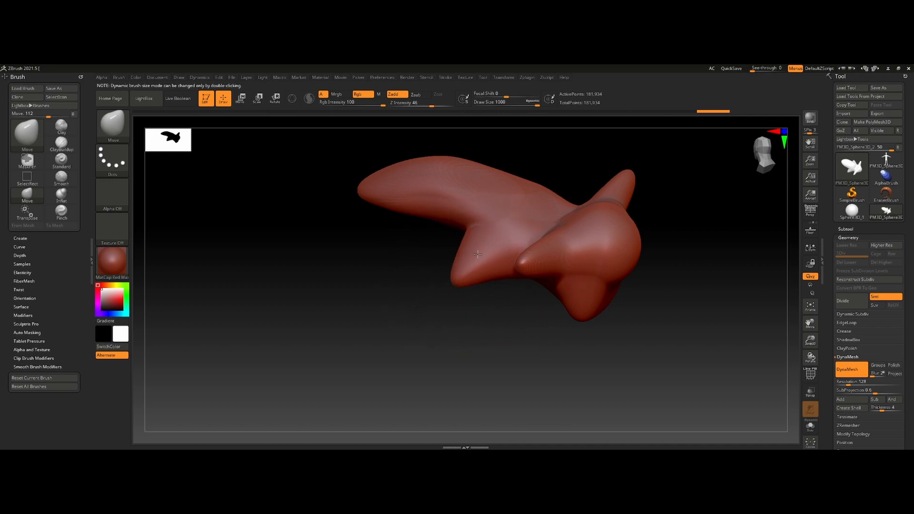
pyautogui.moveTo(476, 254); pyautogui.dragTo(515, 258, button='right')
# - Reshape the lobes on the body's underside with the Move brush, undoing one of the pulls
pyautogui.keyDown('ctrl'); pyautogui.moveTo(437, 364); pyautogui.dragTo(510, 402); pyautogui.keyUp('ctrl')
pyautogui.moveTo(561, 341); pyautogui.dragTo(523, 321, button='right')
pyautogui.moveTo(555, 316); pyautogui.dragTo(571, 344)
pyautogui.moveTo(544, 281); pyautogui.dragTo(592, 363)
pyautogui.hotkey('ctrl', 'z')
pyautogui.keyDown('ctrl'); pyautogui.moveTo(660, 306); pyautogui.dragTo(717, 381); pyautogui.keyUp('ctrl')
pyautogui.moveTo(598, 349)
pyautogui.keyDown('shift'); pyautogui.mouseDown()
pyautogui.moveTo(575, 347)
pyautogui.moveTo(572, 330)
pyautogui.moveTo(607, 369)
pyautogui.mouseUp(); pyautogui.keyUp('shift')
# - Readjust the Move brush's draw size to 1000 and refine the outline around the side spikes
pyautogui.press('s')
pyautogui.moveTo(527, 311); pyautogui.dragTo(517, 324)
pyautogui.moveTo(490, 276)
pyautogui.mouseDown()
pyautogui.moveTo(494, 289)
pyautogui.moveTo(472, 291)
pyautogui.mouseUp()
pyautogui.moveTo(468, 288)
pyautogui.mouseDown(button='right')
pyautogui.moveTo(476, 312)
pyautogui.moveTo(449, 275)
pyautogui.moveTo(468, 287)
pyautogui.mouseUp(button='right')
pyautogui.press('s')
pyautogui.moveTo(469, 285); pyautogui.dragTo(481, 285)
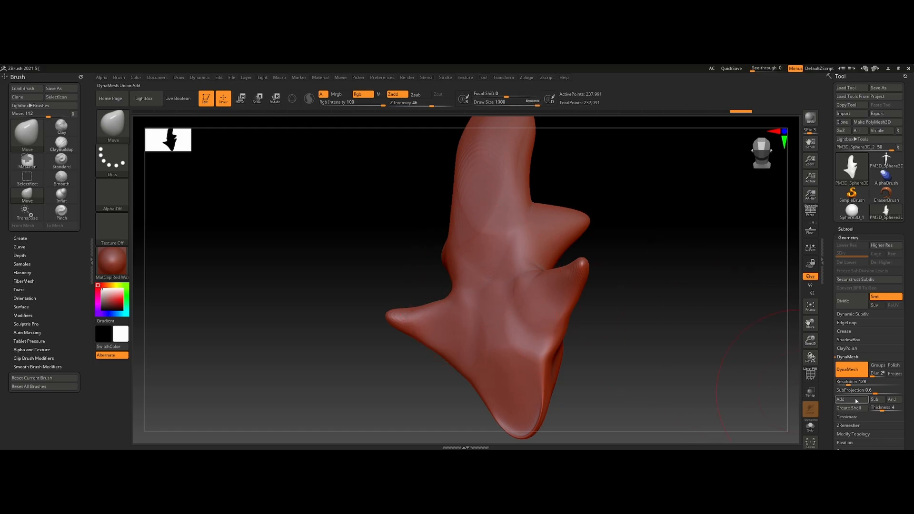
# - Remesh the body with DynaMesh at resolution 32 and adjust its pointed end with the Move brush
pyautogui.press('Return')
pyautogui.keyDown('ctrl'); pyautogui.moveTo(652, 261); pyautogui.dragTo(708, 316); pyautogui.keyUp('ctrl')
pyautogui.keyDown('shift'); pyautogui.moveTo(491, 357); pyautogui.dragTo(486, 238); pyautogui.keyUp('shift')
pyautogui.moveTo(476, 243)
pyautogui.mouseDown(button='right')
pyautogui.moveTo(509, 237)
pyautogui.moveTo(448, 266)
pyautogui.moveTo(501, 255)
pyautogui.moveTo(564, 284)
pyautogui.moveTo(647, 265)
pyautogui.moveTo(618, 260)
pyautogui.mouseUp(button='right')
# - Select the Standard brush for sculpting
pyautogui.click(123, 129)
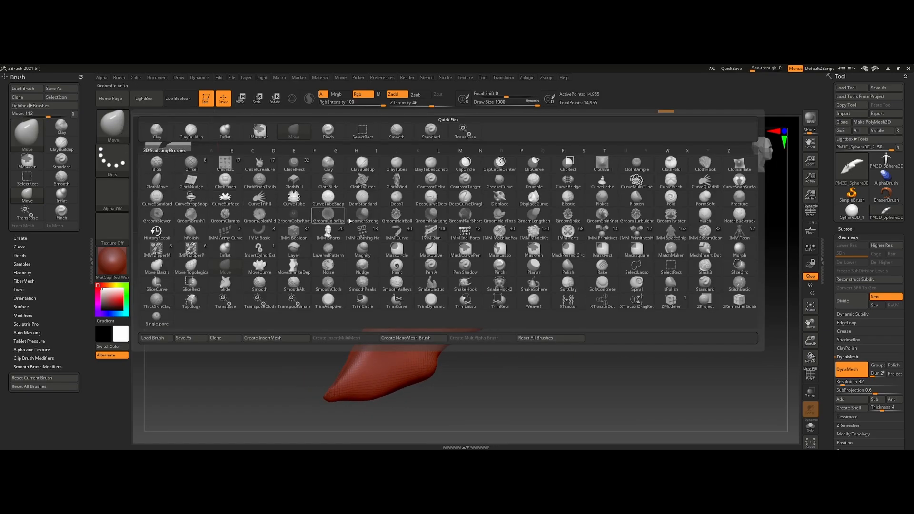
pyautogui.press('s')
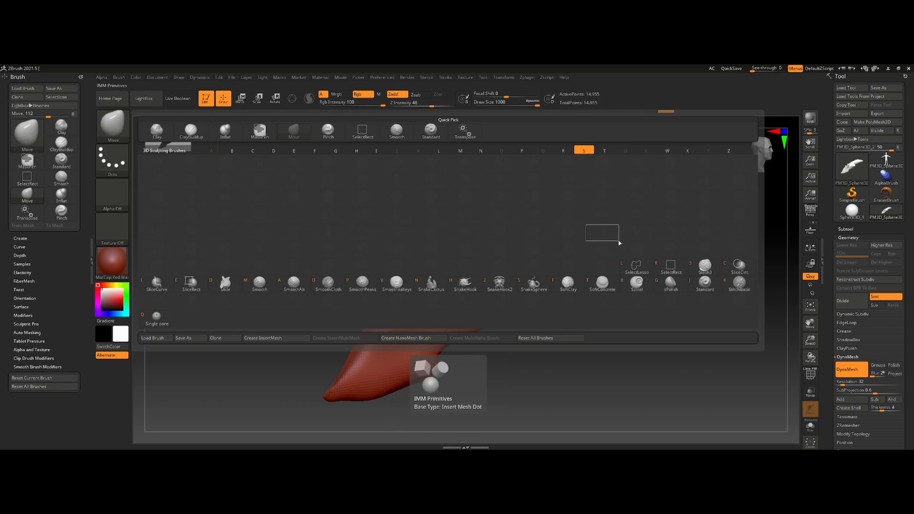
pyautogui.press('t')
pyautogui.click(122, 122)
pyautogui.click(121, 132)
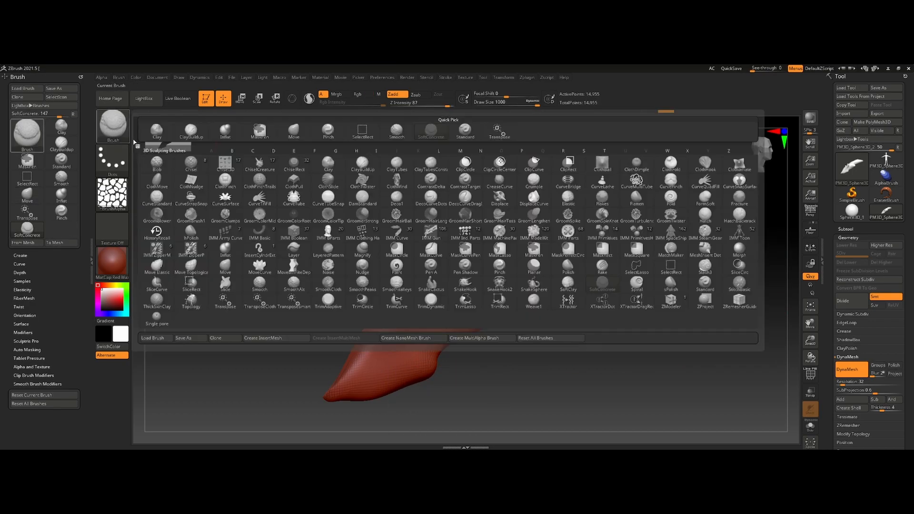
pyautogui.click(706, 282)
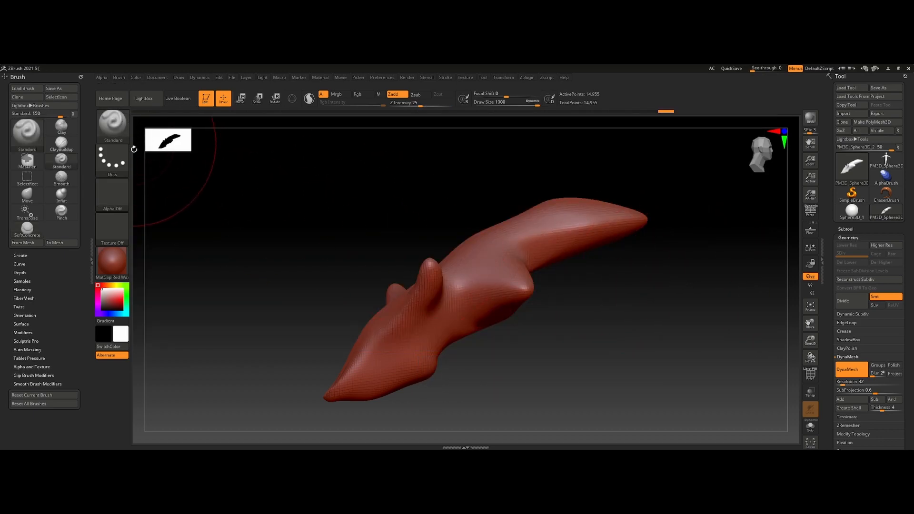
# - Set the draw size to about 396 and Z Intensity to 56, build long ridges along the body, and remesh it
pyautogui.press('s')
pyautogui.moveTo(530, 241)
pyautogui.mouseDown()
pyautogui.moveTo(516, 242)
pyautogui.moveTo(518, 261)
pyautogui.mouseUp()
pyautogui.press('u')
pyautogui.moveTo(505, 230)
pyautogui.mouseDown()
pyautogui.moveTo(460, 325)
pyautogui.moveTo(645, 218)
pyautogui.moveTo(583, 275)
pyautogui.mouseUp()
pyautogui.moveTo(598, 178)
pyautogui.mouseDown()
pyautogui.moveTo(464, 262)
pyautogui.moveTo(380, 334)
pyautogui.mouseUp()
pyautogui.moveTo(489, 237)
pyautogui.mouseDown()
pyautogui.moveTo(355, 367)
pyautogui.moveTo(435, 348)
pyautogui.mouseUp()
pyautogui.keyDown('shift'); pyautogui.moveTo(455, 316); pyautogui.dragTo(505, 255); pyautogui.keyUp('shift')
pyautogui.moveTo(548, 283); pyautogui.dragTo(703, 357)
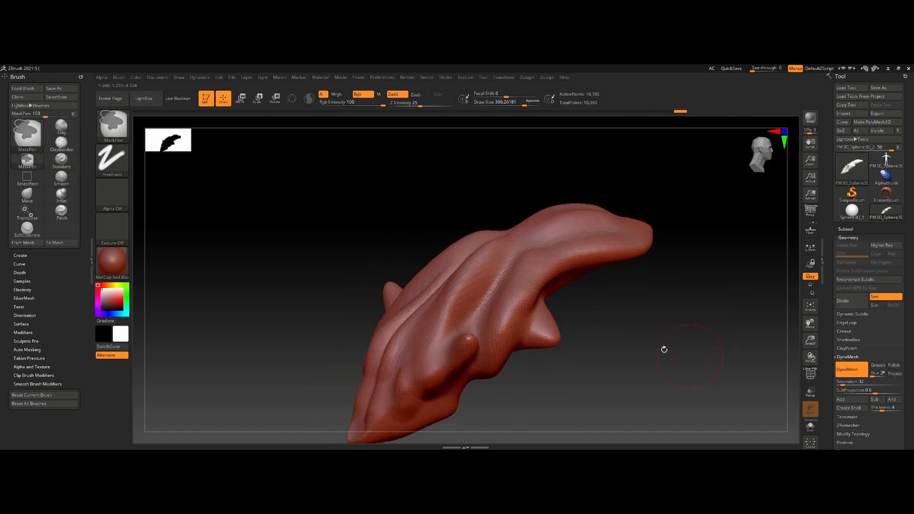
# - Set the Standard brush to a draw size of about 205, Focal Shift 61 and Z Intensity 22, undoing the test stroke
pyautogui.press('s')
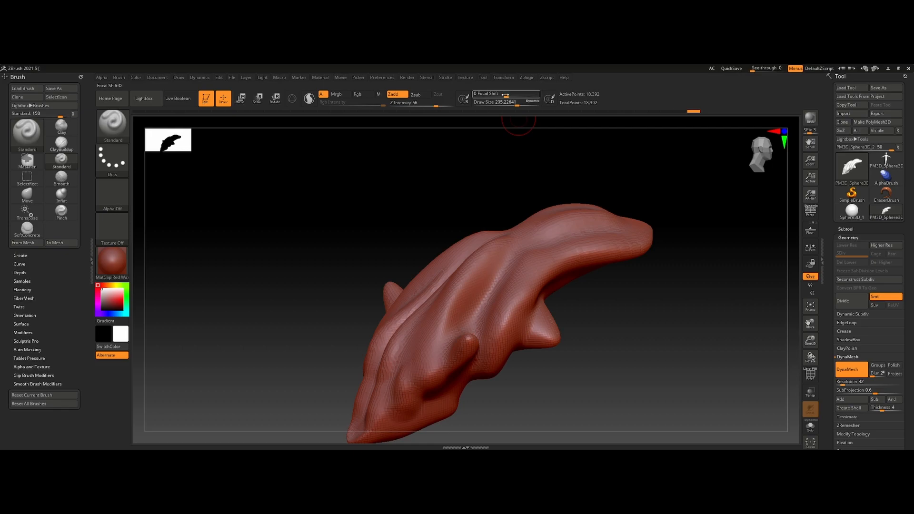
pyautogui.moveTo(524, 98); pyautogui.dragTo(525, 99)
pyautogui.keyDown('ctrl'); pyautogui.moveTo(518, 162); pyautogui.dragTo(508, 238, button='right'); pyautogui.keyUp('ctrl')
pyautogui.moveTo(609, 230); pyautogui.dragTo(458, 288)
pyautogui.hotkey('ctrl', 'z')
pyautogui.press('u')
pyautogui.moveTo(646, 241); pyautogui.dragTo(629, 240)
# - Carve grooves along the body's long rounded end with the Standard brush
pyautogui.moveTo(564, 240); pyautogui.dragTo(460, 266)
pyautogui.moveTo(571, 281)
pyautogui.mouseDown(button='right')
pyautogui.moveTo(507, 300)
pyautogui.moveTo(456, 300)
pyautogui.moveTo(480, 362)
pyautogui.mouseUp(button='right')
pyautogui.moveTo(557, 251)
pyautogui.mouseDown()
pyautogui.moveTo(542, 227)
pyautogui.moveTo(440, 185)
pyautogui.mouseUp()
pyautogui.moveTo(440, 185)
pyautogui.mouseDown(button='right')
pyautogui.moveTo(435, 157)
pyautogui.moveTo(457, 200)
pyautogui.mouseUp(button='right')
pyautogui.moveTo(612, 307); pyautogui.dragTo(498, 204)
pyautogui.moveTo(546, 256); pyautogui.dragTo(482, 185)
# - Try reworking the groove near the tip of the long rounded end and undo the strokes
pyautogui.moveTo(398, 205)
pyautogui.keyDown('ctrl'); pyautogui.mouseDown(button='right')
pyautogui.moveTo(405, 153)
pyautogui.moveTo(429, 233)
pyautogui.moveTo(462, 275)
pyautogui.mouseUp(button='right'); pyautogui.keyUp('ctrl')
pyautogui.hotkey('ctrl', 'z')
pyautogui.hotkey('ctrl', 'z')
pyautogui.hotkey('ctrl', 'z')
pyautogui.hotkey('ctrl', 'z')
pyautogui.hotkey('ctrl', 'z')
pyautogui.hotkey('ctrl', 'z')
pyautogui.hotkey('ctrl', 'z')
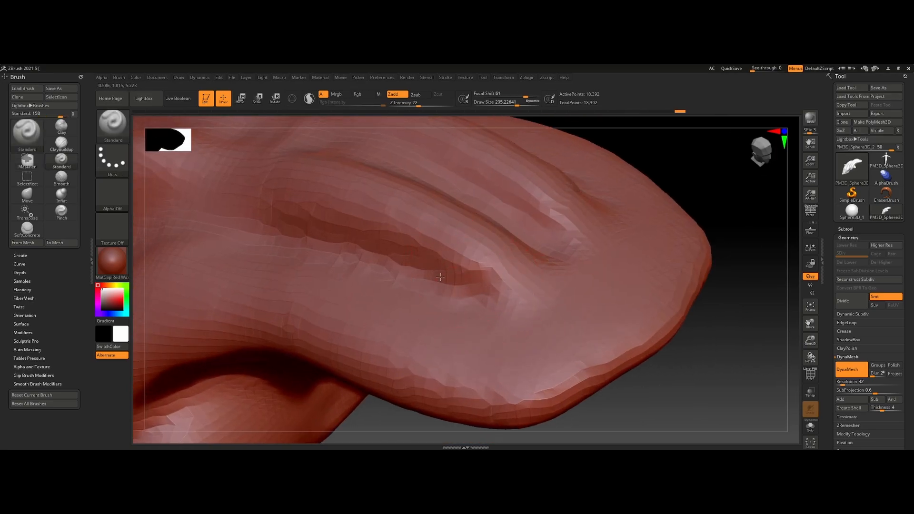
pyautogui.hotkey('ctrl', 'z')
pyautogui.hotkey('ctrl', 'shift', 'z')
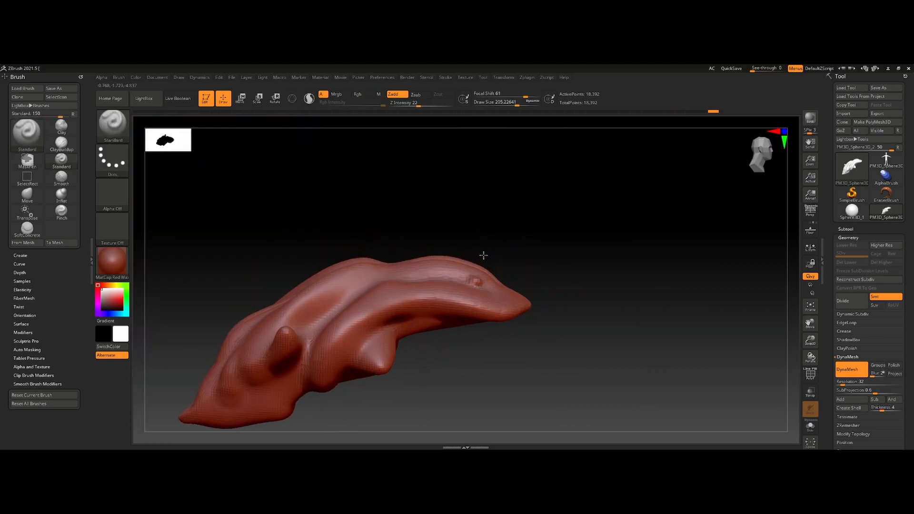
pyautogui.moveTo(483, 255)
pyautogui.mouseDown(button='right')
pyautogui.moveTo(429, 261)
pyautogui.moveTo(483, 242)
pyautogui.mouseUp(button='right')
pyautogui.moveTo(483, 241); pyautogui.dragTo(521, 246)
pyautogui.hotkey('ctrl', 'z')
pyautogui.hotkey('ctrl', 'z')
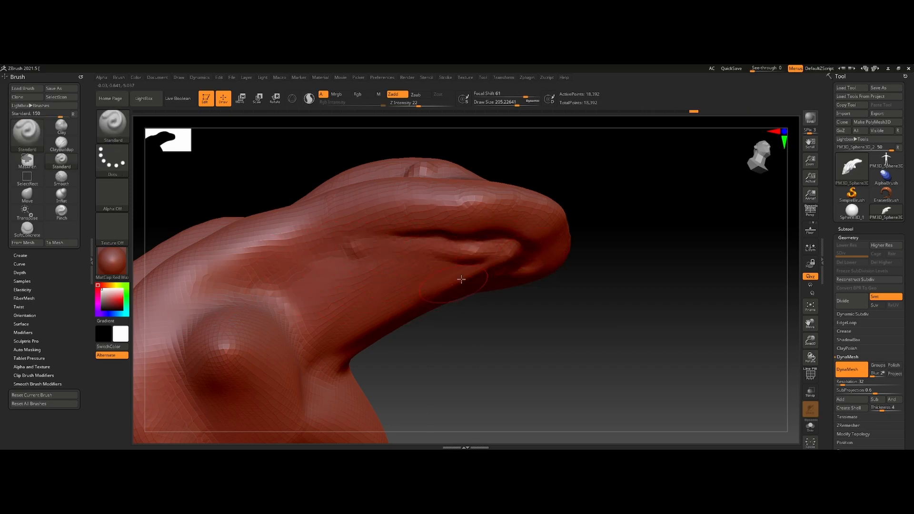
# - Sculpt further folds along the side and underside of the long rounded end with the Standard brush
pyautogui.moveTo(328, 257)
pyautogui.keyDown('shift'); pyautogui.mouseDown()
pyautogui.moveTo(376, 243)
pyautogui.moveTo(483, 288)
pyautogui.mouseUp(); pyautogui.keyUp('shift')
pyautogui.keyDown('ctrl'); pyautogui.moveTo(483, 288); pyautogui.dragTo(468, 333, button='right'); pyautogui.keyUp('ctrl')
pyautogui.moveTo(469, 333)
pyautogui.mouseDown(button='right')
pyautogui.moveTo(442, 316)
pyautogui.moveTo(416, 335)
pyautogui.moveTo(404, 328)
pyautogui.mouseUp(button='right')
pyautogui.keyDown('ctrl'); pyautogui.moveTo(405, 328); pyautogui.dragTo(428, 362, button='right'); pyautogui.keyUp('ctrl')
pyautogui.keyDown('shift'); pyautogui.moveTo(440, 346); pyautogui.dragTo(456, 328); pyautogui.keyUp('shift')
pyautogui.moveTo(457, 328); pyautogui.dragTo(480, 336, button='right')
# - Select the Move brush, enlarge the draw size to about 646, and reshape the body's long end
pyautogui.press('b')
pyautogui.press('m')
pyautogui.press('v')
pyautogui.press(']')
pyautogui.press(']')
pyautogui.moveTo(402, 331)
pyautogui.mouseDown()
pyautogui.moveTo(388, 336)
pyautogui.moveTo(411, 325)
pyautogui.mouseUp()
pyautogui.moveTo(411, 325)
pyautogui.keyDown('ctrl'); pyautogui.mouseDown(button='right')
pyautogui.moveTo(404, 343)
pyautogui.moveTo(364, 328)
pyautogui.mouseUp(button='right'); pyautogui.keyUp('ctrl')
pyautogui.moveTo(364, 329)
pyautogui.mouseDown(button='right')
pyautogui.moveTo(414, 343)
pyautogui.moveTo(355, 338)
pyautogui.moveTo(373, 304)
pyautogui.moveTo(333, 291)
pyautogui.mouseUp(button='right')
# - Select the Clay brush and build up the flank between the long end and the lower lobe
pyautogui.click(115, 132)
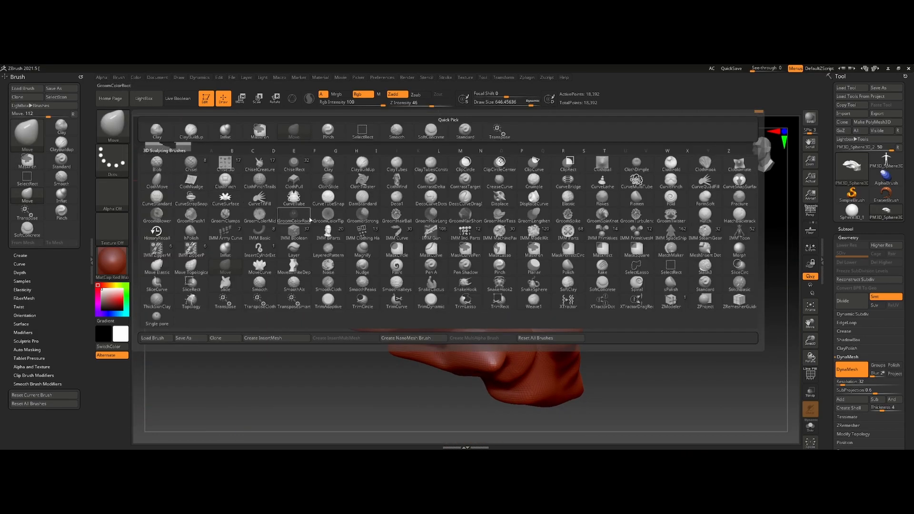
pyautogui.press('c')
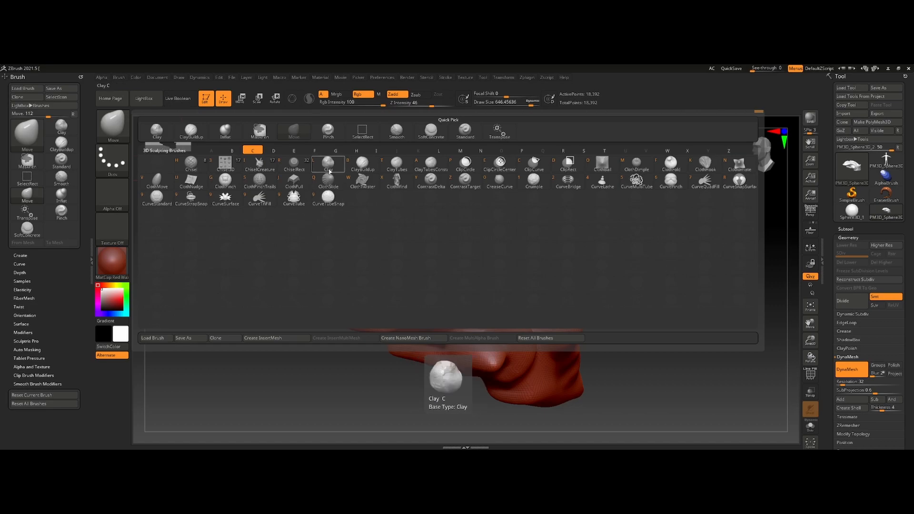
pyautogui.press('l')
pyautogui.keyDown('ctrl'); pyautogui.moveTo(480, 296); pyautogui.dragTo(509, 319, button='right'); pyautogui.keyUp('ctrl')
pyautogui.moveTo(504, 333)
pyautogui.mouseDown()
pyautogui.moveTo(375, 359)
pyautogui.moveTo(526, 350)
pyautogui.moveTo(439, 322)
pyautogui.moveTo(373, 322)
pyautogui.mouseUp()
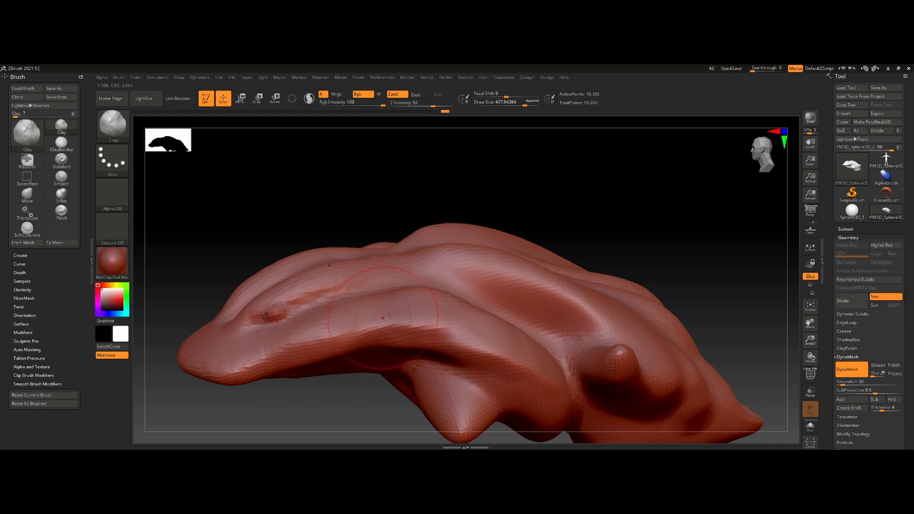
pyautogui.moveTo(468, 359); pyautogui.dragTo(525, 381, button='right')
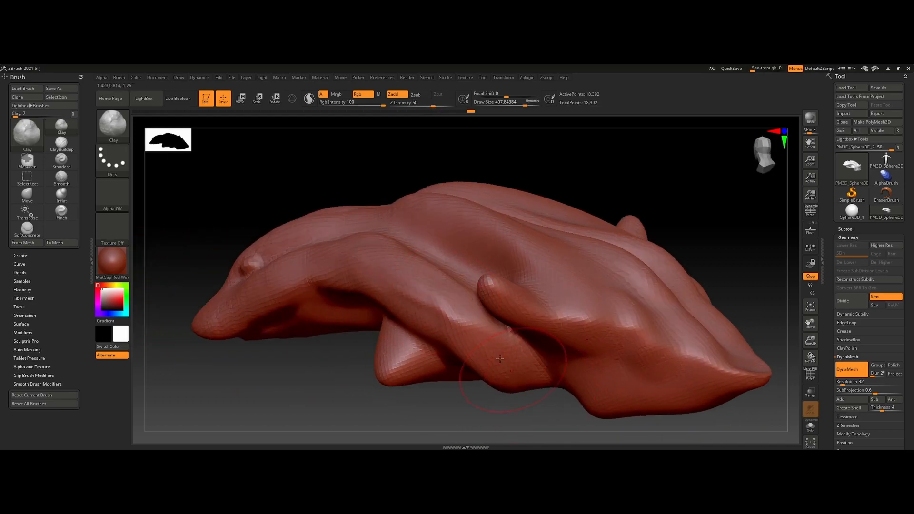
# - Add Clay strokes along the upper side of the body at a draw size of about 408
pyautogui.moveTo(455, 247); pyautogui.dragTo(428, 234)
pyautogui.moveTo(375, 242); pyautogui.dragTo(380, 285, button='right')
pyautogui.moveTo(402, 226)
pyautogui.mouseDown()
pyautogui.moveTo(431, 249)
pyautogui.moveTo(423, 215)
pyautogui.moveTo(459, 167)
pyautogui.moveTo(506, 236)
pyautogui.moveTo(566, 272)
pyautogui.mouseUp()
pyautogui.keyDown('alt'); pyautogui.moveTo(567, 272); pyautogui.dragTo(450, 247, button='right'); pyautogui.keyUp('alt')
pyautogui.moveTo(442, 291)
pyautogui.mouseDown()
pyautogui.moveTo(432, 314)
pyautogui.moveTo(440, 296)
pyautogui.moveTo(398, 233)
pyautogui.mouseUp()
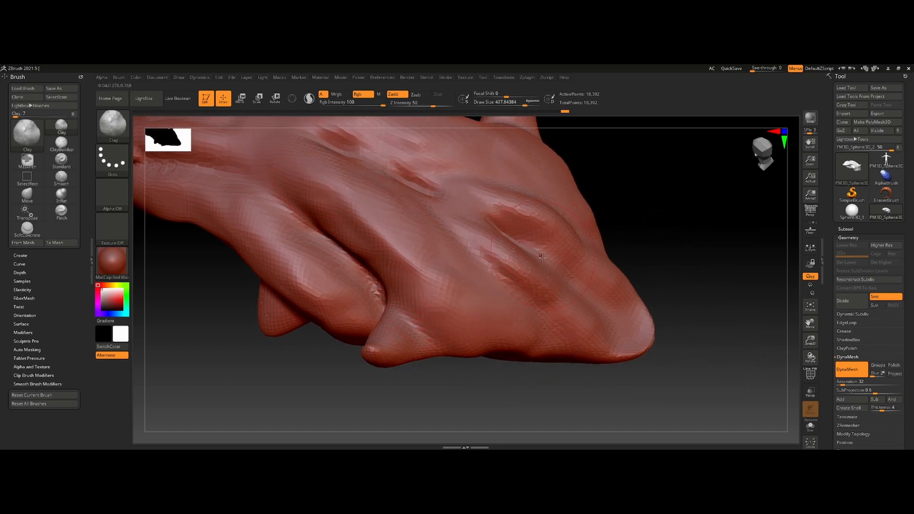
# - Work Clay strokes around the hollows on the back toward the pointed end
pyautogui.moveTo(590, 286); pyautogui.dragTo(500, 271, button='right')
pyautogui.moveTo(442, 376); pyautogui.dragTo(476, 324)
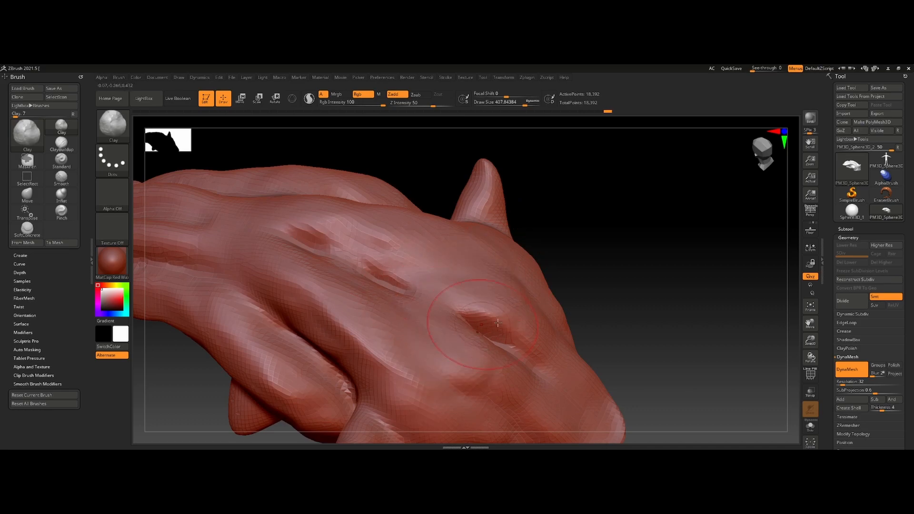
pyautogui.moveTo(328, 241); pyautogui.dragTo(368, 254)
pyautogui.keyDown('alt'); pyautogui.moveTo(401, 257); pyautogui.dragTo(516, 322, button='right'); pyautogui.keyUp('alt')
pyautogui.moveTo(516, 322); pyautogui.dragTo(476, 316)
pyautogui.moveTo(481, 309); pyautogui.dragTo(500, 347, button='right')
# - Fill and smooth the hollows along the back and remesh the body with DynaMesh
pyautogui.moveTo(404, 281)
pyautogui.mouseDown()
pyautogui.moveTo(388, 290)
pyautogui.moveTo(519, 307)
pyautogui.moveTo(604, 359)
pyautogui.mouseUp()
pyautogui.moveTo(505, 290)
pyautogui.mouseDown()
pyautogui.moveTo(447, 279)
pyautogui.moveTo(396, 204)
pyautogui.moveTo(460, 202)
pyautogui.moveTo(312, 212)
pyautogui.moveTo(291, 193)
pyautogui.mouseUp()
pyautogui.moveTo(404, 259); pyautogui.dragTo(485, 267)
pyautogui.keyDown('ctrl'); pyautogui.moveTo(485, 155); pyautogui.dragTo(507, 178); pyautogui.keyUp('ctrl')
pyautogui.moveTo(499, 328)
pyautogui.keyDown('shift'); pyautogui.mouseDown()
pyautogui.moveTo(562, 359)
pyautogui.moveTo(495, 323)
pyautogui.mouseUp(); pyautogui.keyUp('shift')
pyautogui.moveTo(495, 333)
pyautogui.mouseDown(button='right')
pyautogui.moveTo(467, 314)
pyautogui.moveTo(395, 295)
pyautogui.mouseUp(button='right')
pyautogui.keyDown('shift'); pyautogui.moveTo(376, 324); pyautogui.dragTo(390, 349); pyautogui.keyUp('shift')
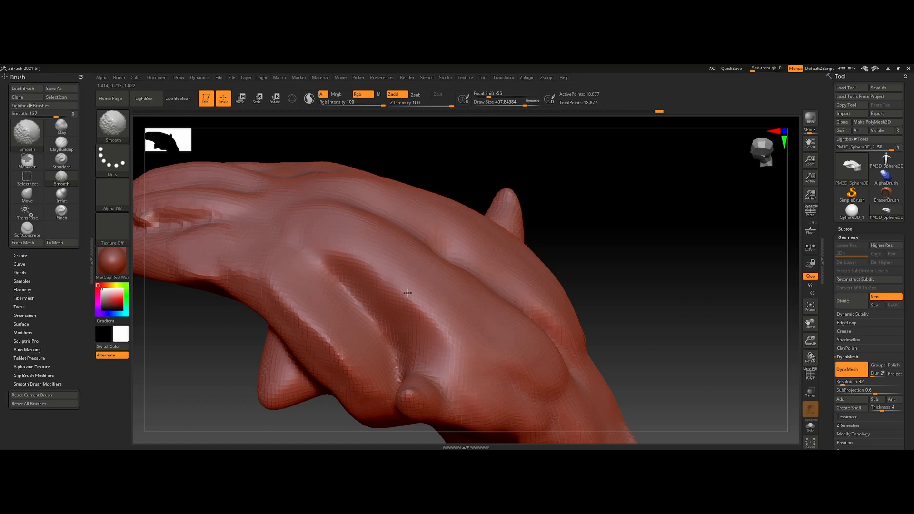
# - Smooth the flank folds and refine the top of the pointed end with the Clay brush
pyautogui.keyDown('shift'); pyautogui.moveTo(391, 288); pyautogui.dragTo(413, 304); pyautogui.keyUp('shift')
pyautogui.keyDown('ctrl'); pyautogui.moveTo(413, 305); pyautogui.dragTo(419, 238, button='right'); pyautogui.keyUp('ctrl')
pyautogui.moveTo(533, 295); pyautogui.dragTo(460, 342, button='right')
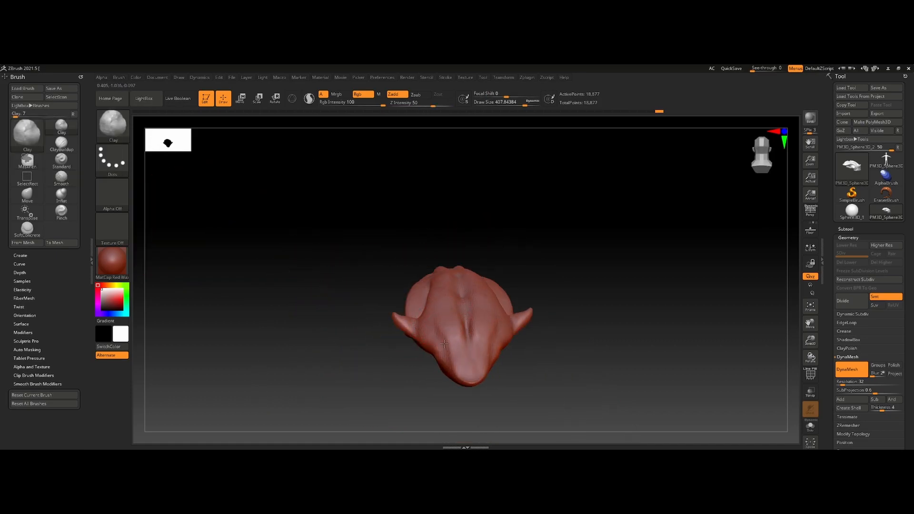
pyautogui.moveTo(439, 299); pyautogui.dragTo(463, 288)
pyautogui.moveTo(463, 287)
pyautogui.keyDown('ctrl'); pyautogui.mouseDown(button='right')
pyautogui.moveTo(468, 356)
pyautogui.moveTo(516, 200)
pyautogui.moveTo(528, 237)
pyautogui.mouseUp(button='right'); pyautogui.keyUp('ctrl')
# - Select the DamStandard brush and carve a groove down the centre of the pointed end's back
pyautogui.press('b')
pyautogui.press('d')
pyautogui.press('s')
pyautogui.click(114, 126)
pyautogui.press('d')
pyautogui.press('s')
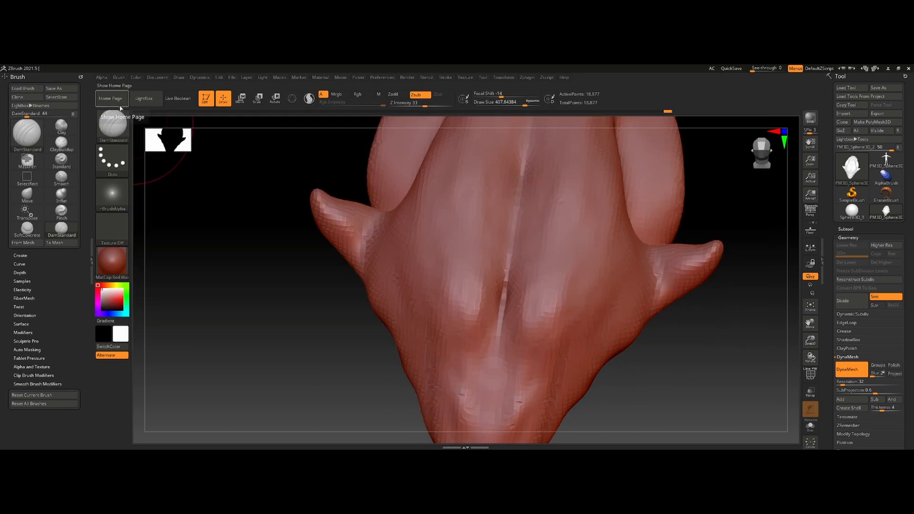
pyautogui.moveTo(527, 143); pyautogui.dragTo(494, 376)
pyautogui.moveTo(509, 298); pyautogui.dragTo(510, 260, button='right')
pyautogui.moveTo(497, 380)
pyautogui.mouseDown(button='right')
pyautogui.moveTo(500, 129)
pyautogui.moveTo(494, 249)
pyautogui.mouseUp(button='right')
# - Reduce the draw size to about 267 and carve creases along the side and underside of the long end
pyautogui.press('s')
pyautogui.moveTo(494, 249); pyautogui.dragTo(443, 370)
pyautogui.moveTo(436, 360); pyautogui.dragTo(525, 277, button='right')
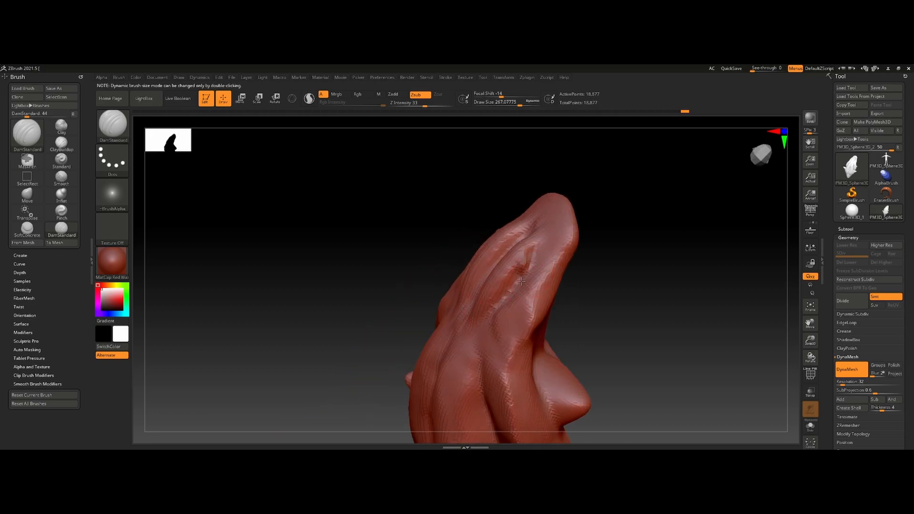
pyautogui.keyDown('ctrl'); pyautogui.moveTo(649, 232); pyautogui.dragTo(675, 243); pyautogui.keyUp('ctrl')
pyautogui.moveTo(675, 324)
pyautogui.keyDown('alt'); pyautogui.mouseDown(button='right')
pyautogui.moveTo(690, 186)
pyautogui.moveTo(527, 195)
pyautogui.mouseUp(button='right'); pyautogui.keyUp('alt')
pyautogui.moveTo(528, 261); pyautogui.dragTo(506, 324, button='right')
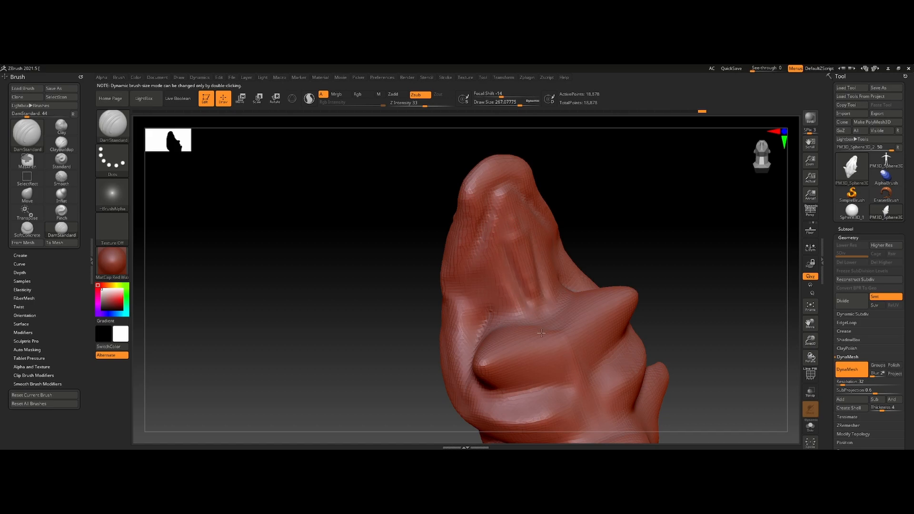
# - Carve creases along the flank and around the bases of the side spikes with DamStandard
pyautogui.moveTo(505, 234)
pyautogui.mouseDown(button='right')
pyautogui.moveTo(434, 298)
pyautogui.moveTo(386, 261)
pyautogui.mouseUp(button='right')
pyautogui.moveTo(385, 356); pyautogui.dragTo(421, 250, button='right')
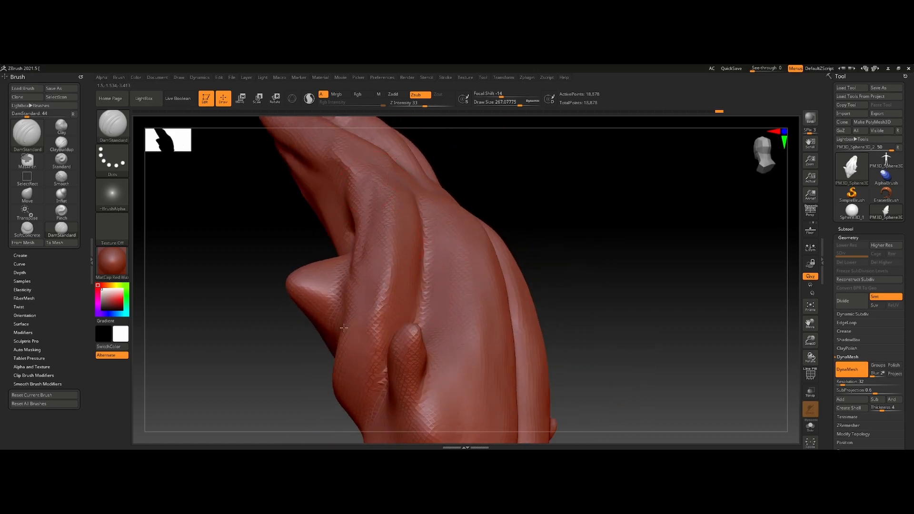
pyautogui.moveTo(377, 196); pyautogui.dragTo(436, 251, button='right')
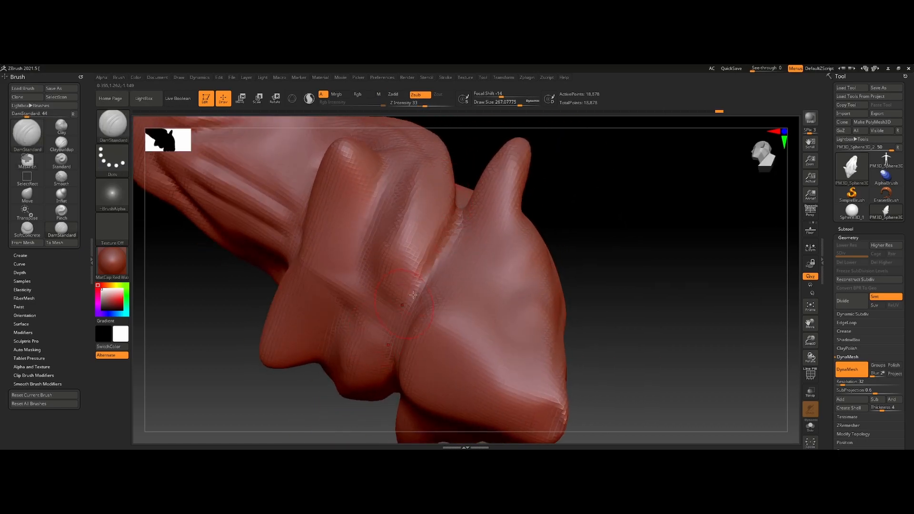
pyautogui.moveTo(494, 236); pyautogui.dragTo(494, 255, button='right')
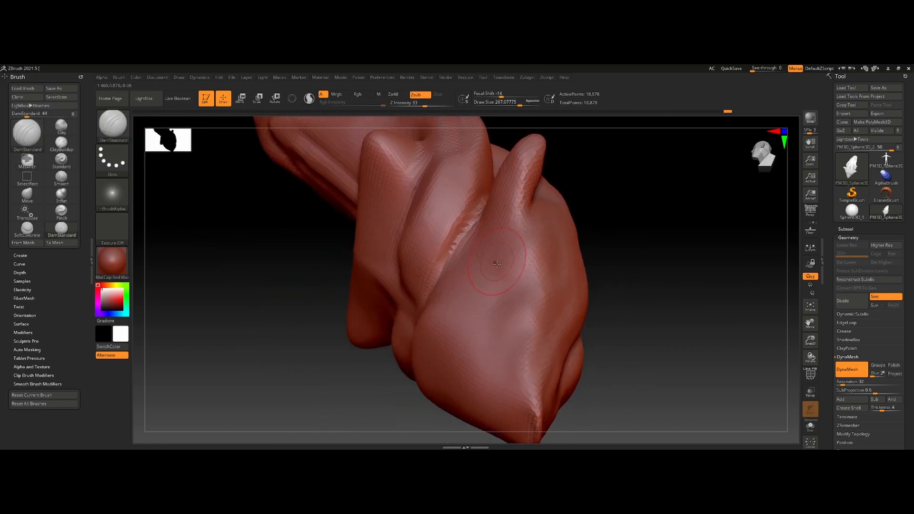
# - Sharpen the folds running toward the pointed end with the DamStandard brush
pyautogui.moveTo(507, 347); pyautogui.dragTo(569, 220, button='right')
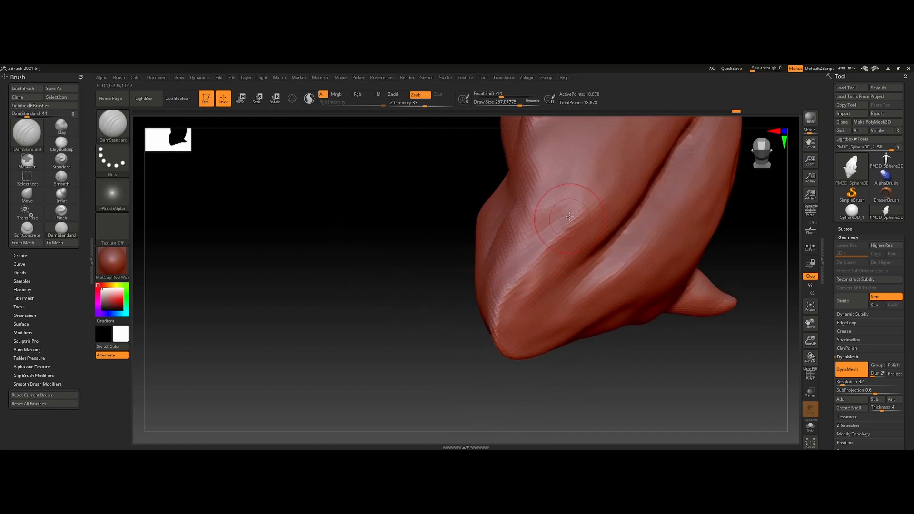
pyautogui.moveTo(525, 325); pyautogui.dragTo(476, 272, button='right')
pyautogui.moveTo(476, 271)
pyautogui.keyDown('ctrl'); pyautogui.mouseDown(button='right')
pyautogui.moveTo(459, 220)
pyautogui.moveTo(464, 200)
pyautogui.mouseUp(button='right'); pyautogui.keyUp('ctrl')
pyautogui.keyDown('alt'); pyautogui.moveTo(571, 221); pyautogui.dragTo(501, 275, button='right'); pyautogui.keyUp('alt')
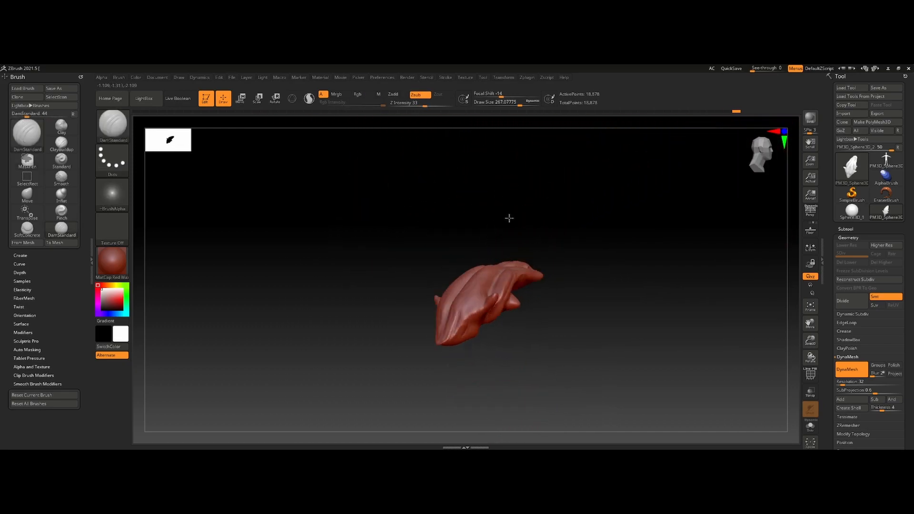
pyautogui.moveTo(562, 345)
pyautogui.mouseDown(button='right')
pyautogui.moveTo(535, 343)
pyautogui.moveTo(507, 267)
pyautogui.moveTo(538, 263)
pyautogui.moveTo(526, 272)
pyautogui.mouseUp(button='right')
pyautogui.keyDown('ctrl'); pyautogui.moveTo(526, 272); pyautogui.dragTo(513, 281, button='right'); pyautogui.keyUp('ctrl')
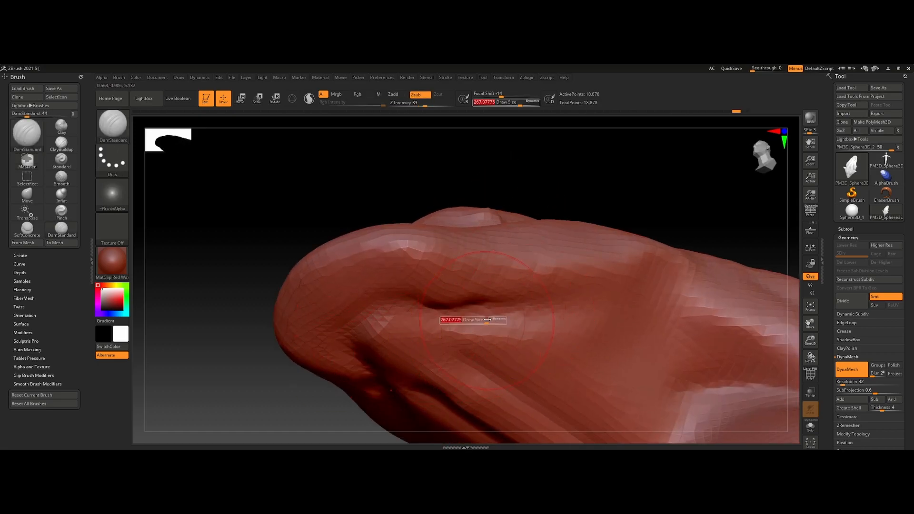
# - Undo the last DamStandard stroke, reduce the draw size to about 123 and carve small creases near the tip of the pointed end
pyautogui.hotkey('ctrl', 'z')
pyautogui.moveTo(495, 316)
pyautogui.keyDown('ctrl'); pyautogui.mouseDown(button='right')
pyautogui.moveTo(481, 361)
pyautogui.moveTo(484, 210)
pyautogui.mouseUp(button='right'); pyautogui.keyUp('ctrl')
pyautogui.moveTo(484, 209); pyautogui.dragTo(480, 249, button='right')
pyautogui.keyDown('ctrl'); pyautogui.moveTo(504, 166); pyautogui.dragTo(457, 224, button='right'); pyautogui.keyUp('ctrl')
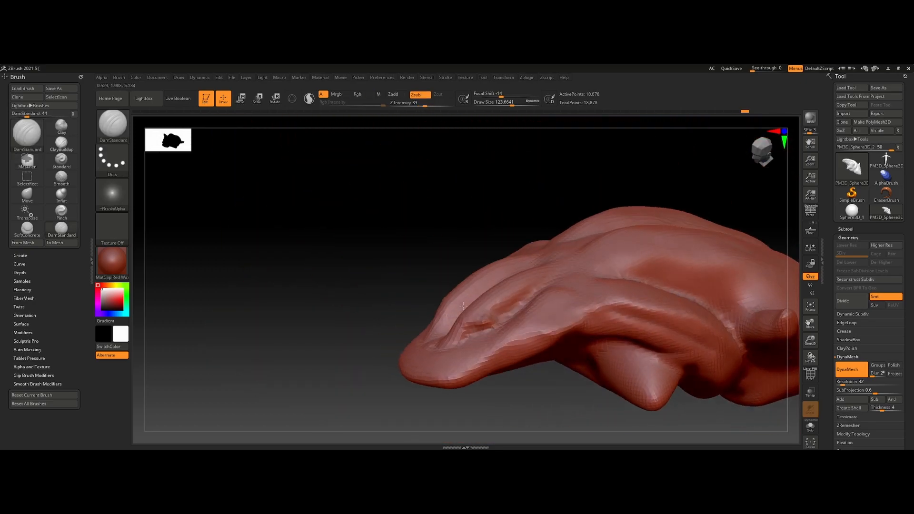
pyautogui.moveTo(535, 297); pyautogui.dragTo(476, 333)
pyautogui.keyDown('ctrl'); pyautogui.moveTo(476, 352); pyautogui.dragTo(472, 306, button='right'); pyautogui.keyUp('ctrl')
pyautogui.moveTo(473, 306); pyautogui.dragTo(480, 335)
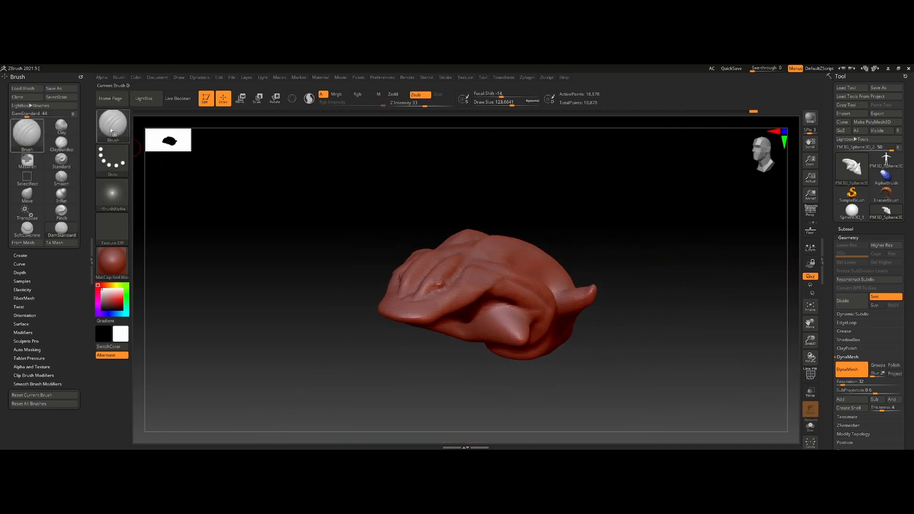
# - Select the Inflat brush and swell the side spikes into large, round spheres
pyautogui.click(112, 131)
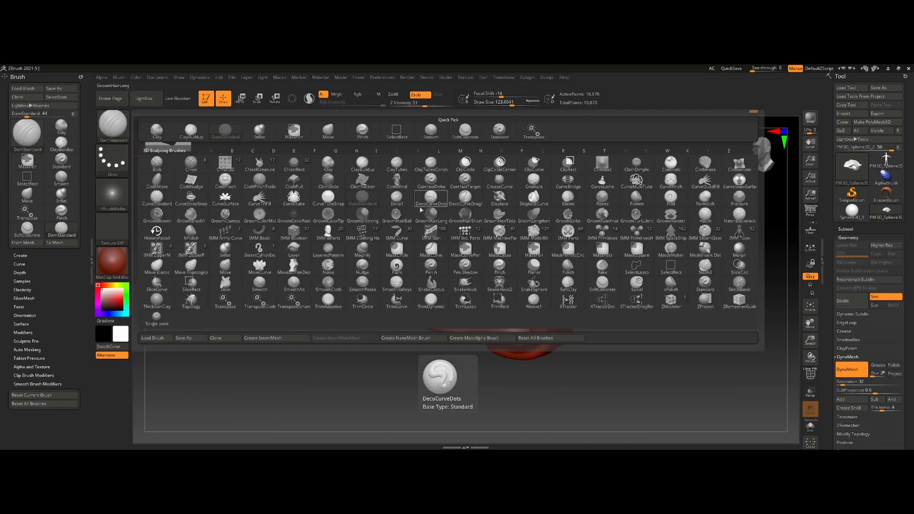
pyautogui.press('i')
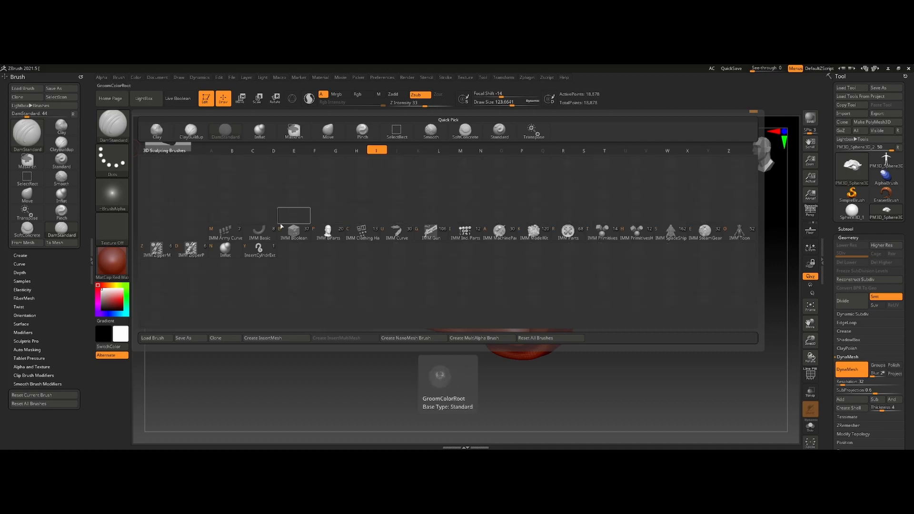
pyautogui.click(226, 248)
pyautogui.press('s')
pyautogui.moveTo(500, 264); pyautogui.dragTo(592, 286)
pyautogui.moveTo(640, 295)
pyautogui.mouseDown()
pyautogui.moveTo(457, 304)
pyautogui.moveTo(435, 285)
pyautogui.mouseUp()
pyautogui.keyDown('ctrl'); pyautogui.moveTo(435, 272); pyautogui.dragTo(459, 292); pyautogui.keyUp('ctrl')
pyautogui.moveTo(514, 332); pyautogui.dragTo(515, 337)
pyautogui.keyDown('ctrl'); pyautogui.moveTo(386, 214); pyautogui.dragTo(410, 238); pyautogui.keyUp('ctrl')
# - Adjust the draw size to about 396 and swell the long end into a rounded bulb
pyautogui.press('s')
pyautogui.moveTo(521, 337)
pyautogui.mouseDown()
pyautogui.moveTo(530, 338)
pyautogui.moveTo(511, 337)
pyautogui.moveTo(528, 351)
pyautogui.mouseUp()
pyautogui.hotkey('ctrl', 'z')
pyautogui.press('s')
pyautogui.keyDown('ctrl'); pyautogui.moveTo(401, 202); pyautogui.dragTo(402, 202); pyautogui.keyUp('ctrl')
pyautogui.moveTo(402, 203)
pyautogui.mouseDown()
pyautogui.moveTo(481, 251)
pyautogui.moveTo(487, 287)
pyautogui.moveTo(530, 301)
pyautogui.moveTo(540, 257)
pyautogui.moveTo(524, 275)
pyautogui.moveTo(589, 314)
pyautogui.moveTo(722, 310)
pyautogui.mouseUp()
pyautogui.keyDown('ctrl'); pyautogui.moveTo(765, 194); pyautogui.dragTo(799, 222); pyautogui.keyUp('ctrl')
pyautogui.keyDown('shift'); pyautogui.moveTo(657, 311); pyautogui.dragTo(661, 300); pyautogui.keyUp('shift')
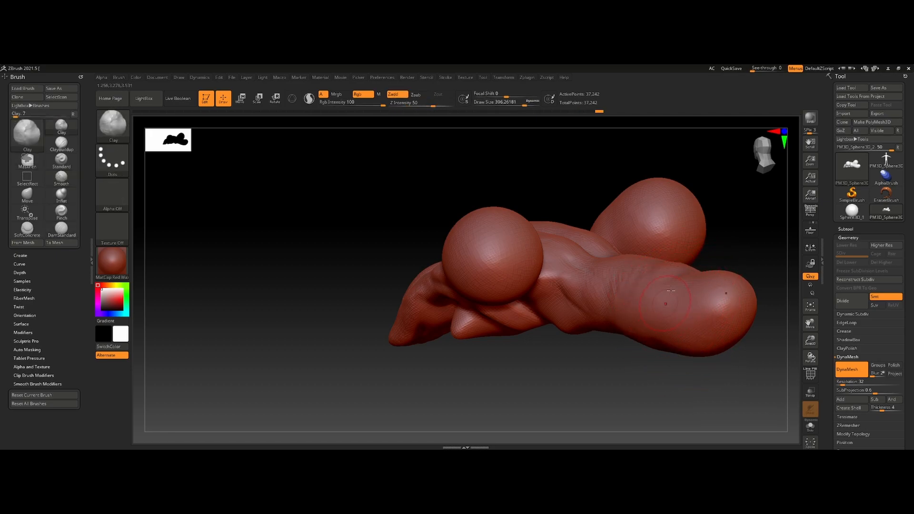
# - Select the ClayTubes brush at a draw size of about 242 and lay strips of clay along the sides of the bulbous end
pyautogui.moveTo(736, 298)
pyautogui.mouseDown(button='right')
pyautogui.moveTo(578, 326)
pyautogui.moveTo(404, 229)
pyautogui.moveTo(206, 160)
pyautogui.mouseUp(button='right')
pyautogui.click(114, 126)
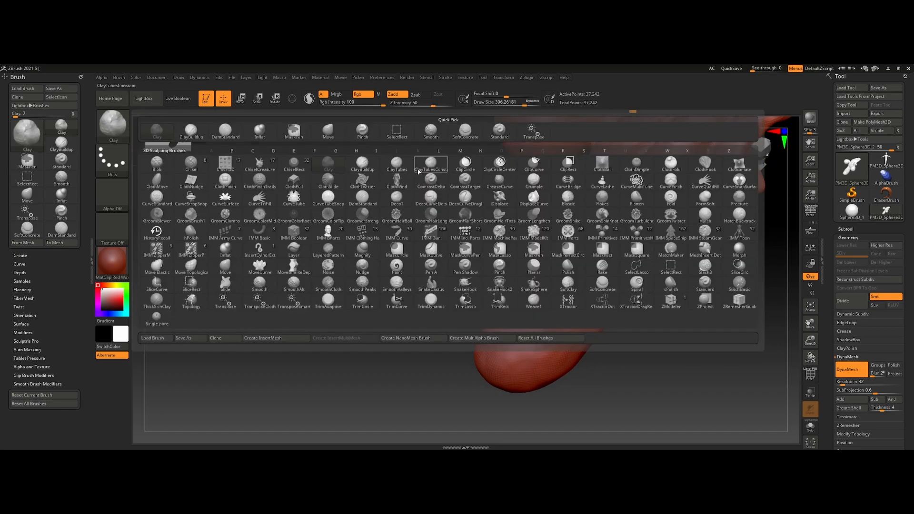
pyautogui.click(521, 289)
pyautogui.moveTo(561, 322); pyautogui.dragTo(517, 267, button='right')
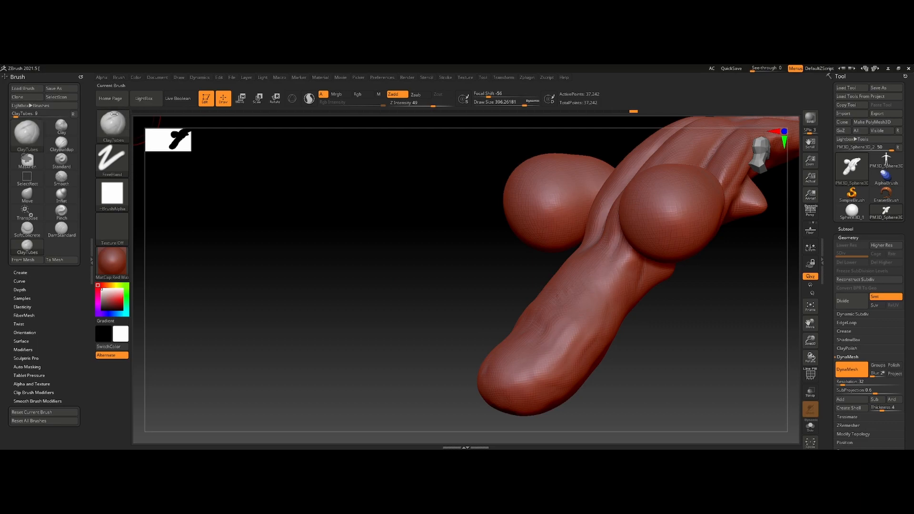
pyautogui.moveTo(473, 320)
pyautogui.keyDown('alt'); pyautogui.mouseDown(button='right')
pyautogui.moveTo(462, 222)
pyautogui.moveTo(469, 267)
pyautogui.mouseUp(button='right'); pyautogui.keyUp('alt')
pyautogui.press('s')
pyautogui.click(549, 272)
pyautogui.moveTo(578, 236); pyautogui.dragTo(514, 334)
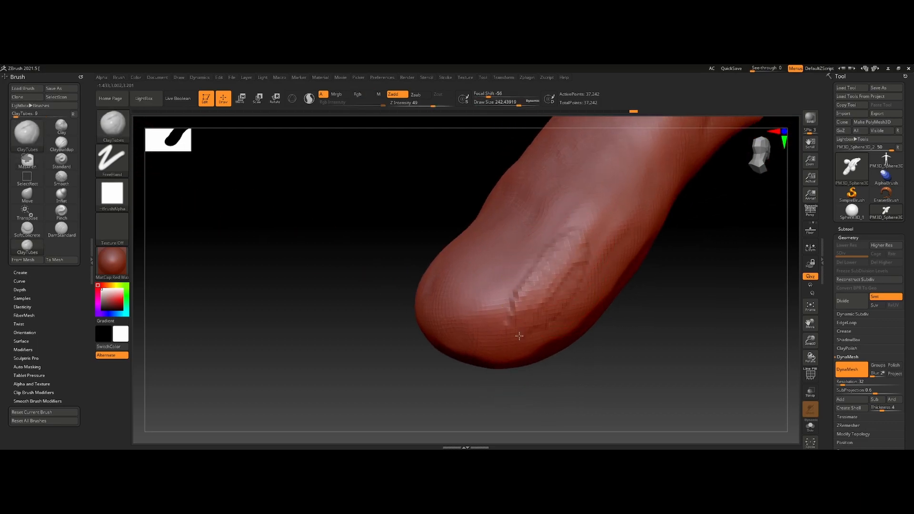
pyautogui.moveTo(633, 207)
pyautogui.mouseDown()
pyautogui.moveTo(638, 143)
pyautogui.moveTo(446, 296)
pyautogui.mouseUp()
pyautogui.moveTo(539, 166)
pyautogui.mouseDown()
pyautogui.moveTo(554, 279)
pyautogui.moveTo(582, 269)
pyautogui.mouseUp()
pyautogui.moveTo(490, 266)
pyautogui.mouseDown(button='right')
pyautogui.moveTo(547, 262)
pyautogui.moveTo(554, 231)
pyautogui.mouseUp(button='right')
# - Set the draw size to about 294 and build up ClayTubes strokes around the tip and underside of the bulbous end
pyautogui.press('s')
pyautogui.click(553, 226)
pyautogui.moveTo(524, 300); pyautogui.dragTo(547, 253)
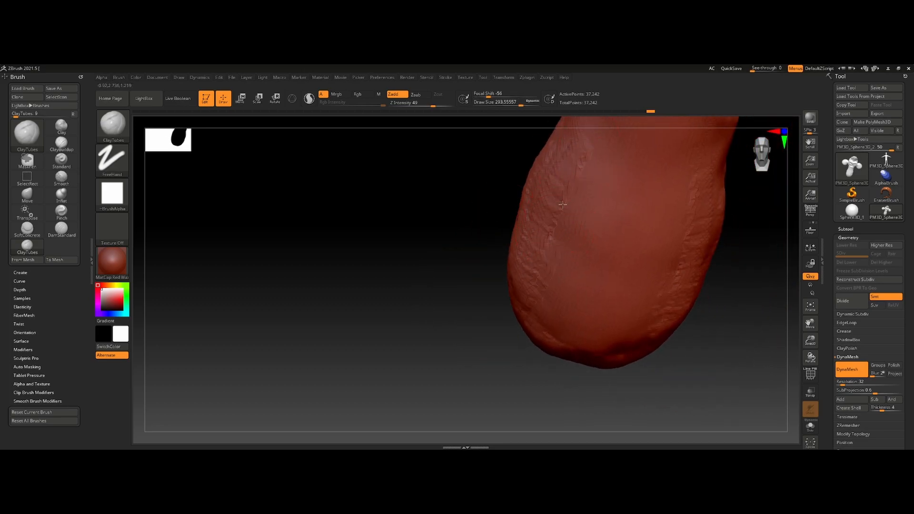
pyautogui.moveTo(547, 253); pyautogui.dragTo(605, 171, button='right')
pyautogui.keyDown('ctrl'); pyautogui.moveTo(622, 249); pyautogui.dragTo(628, 371, button='right'); pyautogui.keyUp('ctrl')
pyautogui.moveTo(628, 371)
pyautogui.keyDown('alt'); pyautogui.mouseDown(button='right')
pyautogui.moveTo(484, 264)
pyautogui.moveTo(509, 233)
pyautogui.mouseUp(button='right'); pyautogui.keyUp('alt')
pyautogui.keyDown('ctrl'); pyautogui.moveTo(509, 233); pyautogui.dragTo(541, 254, button='right'); pyautogui.keyUp('ctrl')
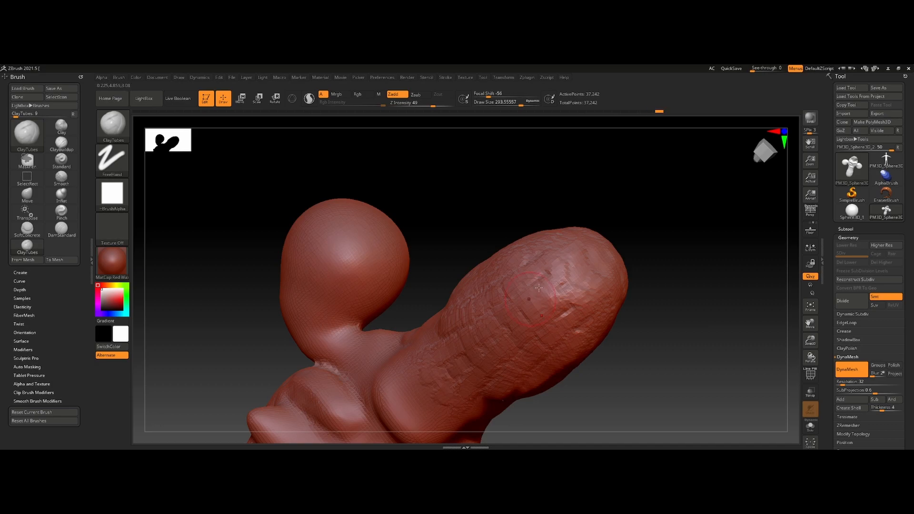
# - Extend the ClayTubes strokes over the bulbous end's back toward its junction with the grooved body
pyautogui.moveTo(457, 369); pyautogui.dragTo(417, 401)
pyautogui.moveTo(572, 305); pyautogui.dragTo(481, 257, button='right')
pyautogui.moveTo(523, 382); pyautogui.dragTo(469, 350, button='right')
pyautogui.moveTo(554, 304)
pyautogui.mouseDown()
pyautogui.moveTo(520, 243)
pyautogui.moveTo(601, 421)
pyautogui.moveTo(578, 323)
pyautogui.mouseUp()
pyautogui.moveTo(558, 319)
pyautogui.keyDown('alt'); pyautogui.mouseDown(button='right')
pyautogui.moveTo(511, 279)
pyautogui.moveTo(493, 242)
pyautogui.mouseUp(button='right'); pyautogui.keyUp('alt')
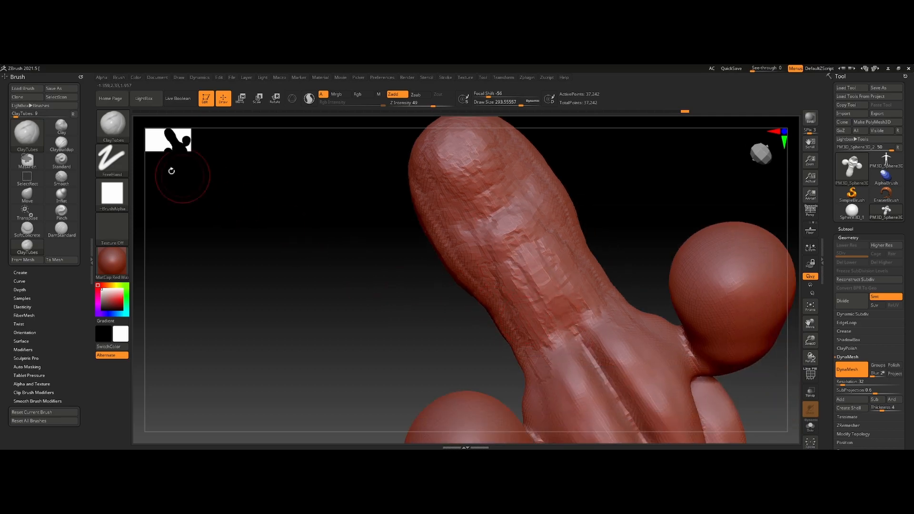
# - Select the ClayBuildup brush and raise long muscle-like ridges along the back of the bulbous end
pyautogui.click(116, 127)
pyautogui.click(363, 163)
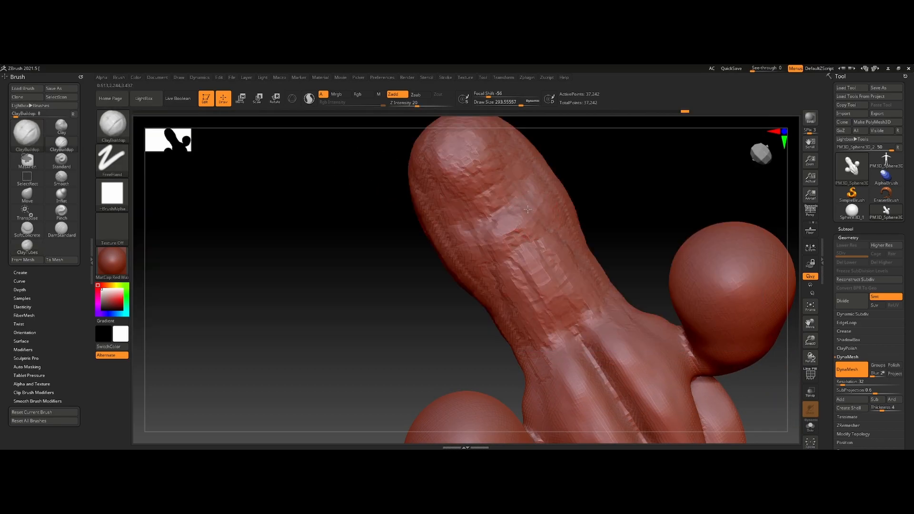
pyautogui.moveTo(468, 231)
pyautogui.mouseDown()
pyautogui.moveTo(452, 173)
pyautogui.moveTo(495, 209)
pyautogui.moveTo(490, 164)
pyautogui.moveTo(547, 238)
pyautogui.mouseUp()
pyautogui.moveTo(519, 172); pyautogui.dragTo(554, 242)
pyautogui.moveTo(469, 172); pyautogui.dragTo(557, 245)
pyautogui.moveTo(513, 181)
pyautogui.mouseDown()
pyautogui.moveTo(572, 242)
pyautogui.moveTo(512, 200)
pyautogui.mouseUp()
pyautogui.moveTo(630, 224)
pyautogui.mouseDown()
pyautogui.moveTo(611, 215)
pyautogui.moveTo(521, 320)
pyautogui.mouseUp()
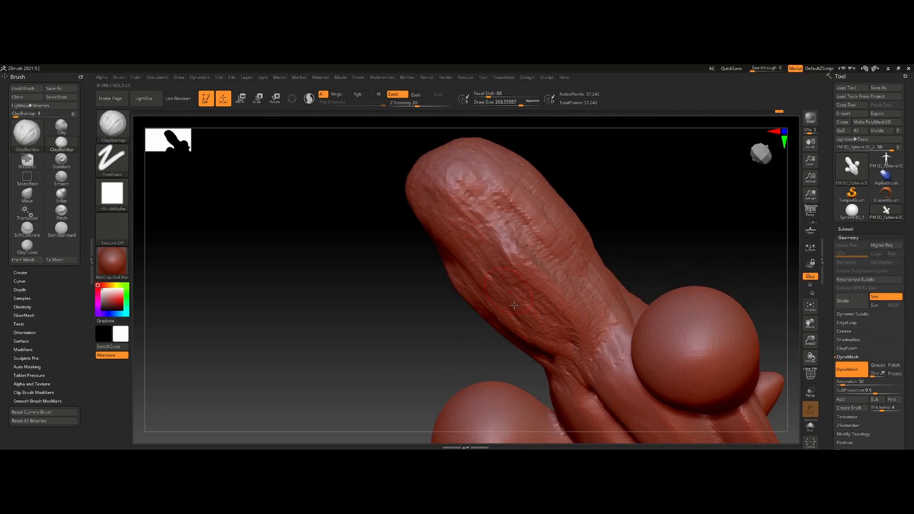
# - Deepen the ridges on the bulbous end's flank and add ClayBuildup strokes across the side spheres
pyautogui.moveTo(510, 271); pyautogui.dragTo(528, 295)
pyautogui.moveTo(528, 295)
pyautogui.mouseDown(button='right')
pyautogui.moveTo(522, 307)
pyautogui.moveTo(514, 261)
pyautogui.moveTo(516, 311)
pyautogui.mouseUp(button='right')
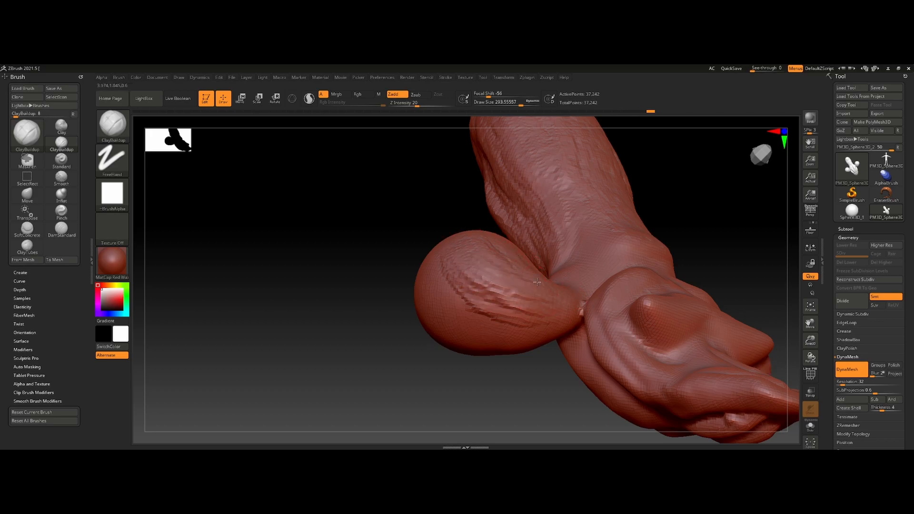
pyautogui.keyDown('shift'); pyautogui.moveTo(506, 293); pyautogui.dragTo(518, 327); pyautogui.keyUp('shift')
pyautogui.moveTo(534, 300)
pyautogui.mouseDown(button='right')
pyautogui.moveTo(536, 349)
pyautogui.moveTo(459, 286)
pyautogui.mouseUp(button='right')
pyautogui.keyDown('shift'); pyautogui.moveTo(512, 295); pyautogui.dragTo(590, 228); pyautogui.keyUp('shift')
pyautogui.keyDown('ctrl'); pyautogui.moveTo(533, 305); pyautogui.dragTo(429, 269, button='right'); pyautogui.keyUp('ctrl')
# - Switch to the Inflat brush at a draw size of about 809, draw a narrow tail out of the bulbous end and remesh it
pyautogui.press('b')
pyautogui.press('i')
pyautogui.press('n')
pyautogui.press('s')
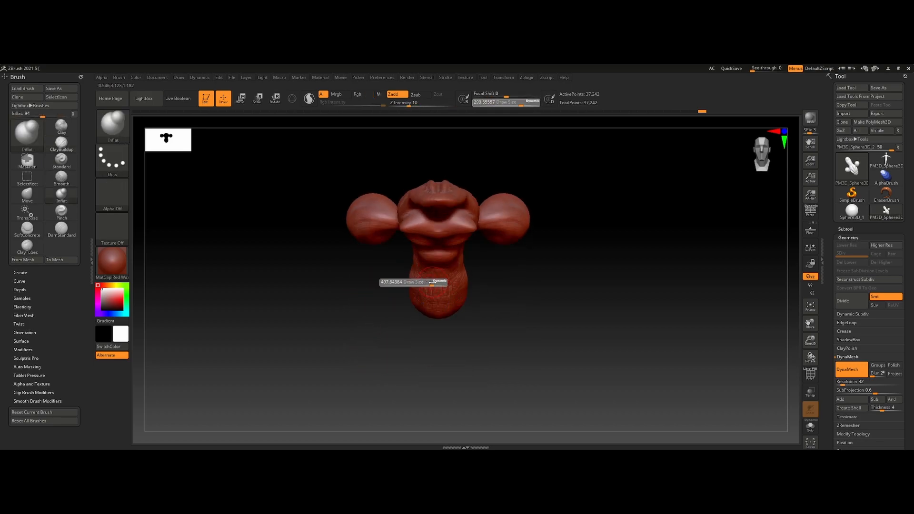
pyautogui.press('s')
pyautogui.moveTo(417, 294); pyautogui.dragTo(445, 294)
pyautogui.moveTo(445, 291)
pyautogui.mouseDown()
pyautogui.moveTo(474, 288)
pyautogui.moveTo(436, 352)
pyautogui.mouseUp()
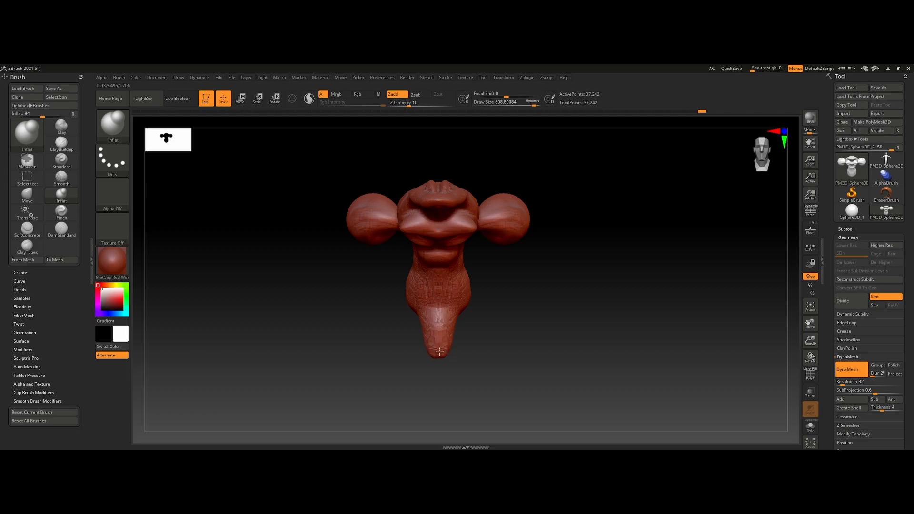
pyautogui.keyDown('ctrl'); pyautogui.moveTo(440, 399); pyautogui.dragTo(506, 399); pyautogui.keyUp('ctrl')
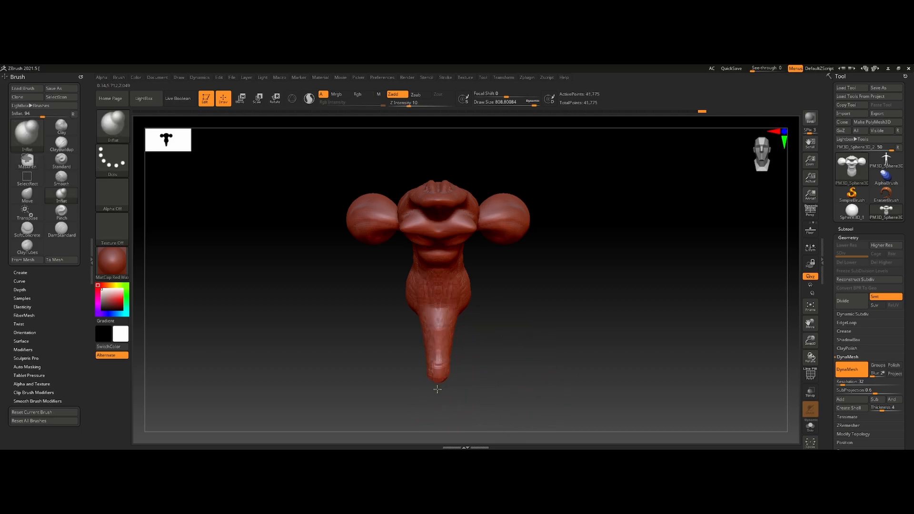
# - Taper the tail to a sharp point with the Pinch brush and enlarge the silhouette thumbnail
pyautogui.press('b')
pyautogui.press('p')
pyautogui.press('i')
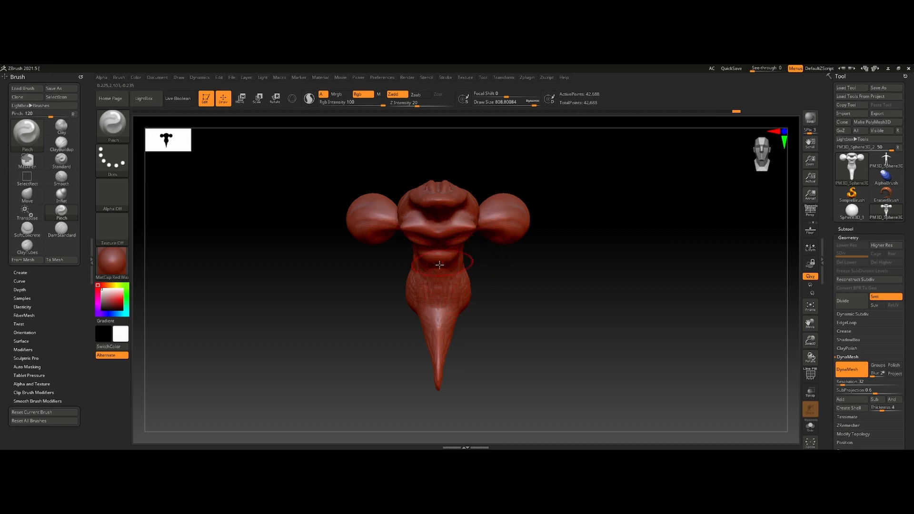
pyautogui.moveTo(189, 140); pyautogui.dragTo(296, 189)
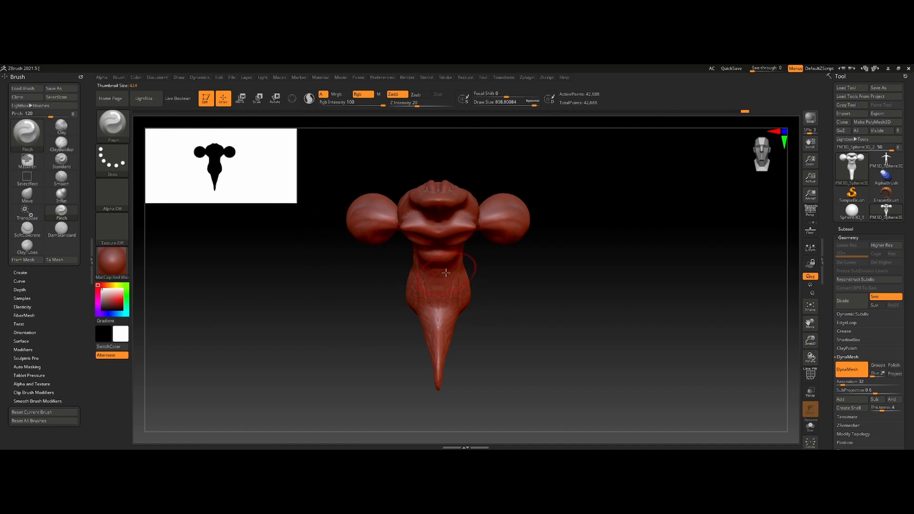
# - Undo the last pinch stroke, select the Move brush at a draw size of 1000 and adjust the body's side contours from above
pyautogui.press('s')
pyautogui.moveTo(440, 282)
pyautogui.mouseDown()
pyautogui.moveTo(419, 280)
pyautogui.moveTo(455, 275)
pyautogui.mouseUp()
pyautogui.hotkey('ctrl', 'z')
pyautogui.press('b')
pyautogui.press('m')
pyautogui.press('v')
pyautogui.moveTo(458, 277)
pyautogui.mouseDown(button='right')
pyautogui.moveTo(398, 294)
pyautogui.moveTo(436, 300)
pyautogui.moveTo(436, 278)
pyautogui.moveTo(434, 289)
pyautogui.mouseUp(button='right')
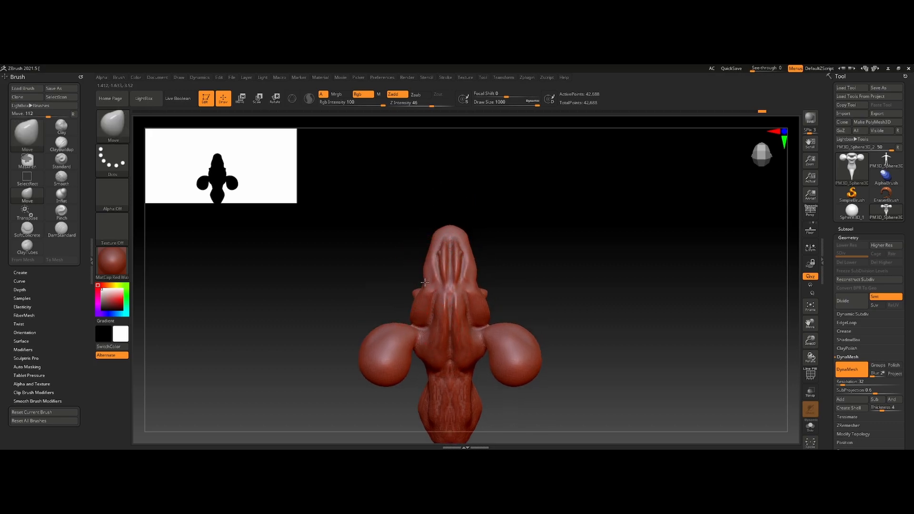
pyautogui.moveTo(426, 290); pyautogui.dragTo(412, 263, button='right')
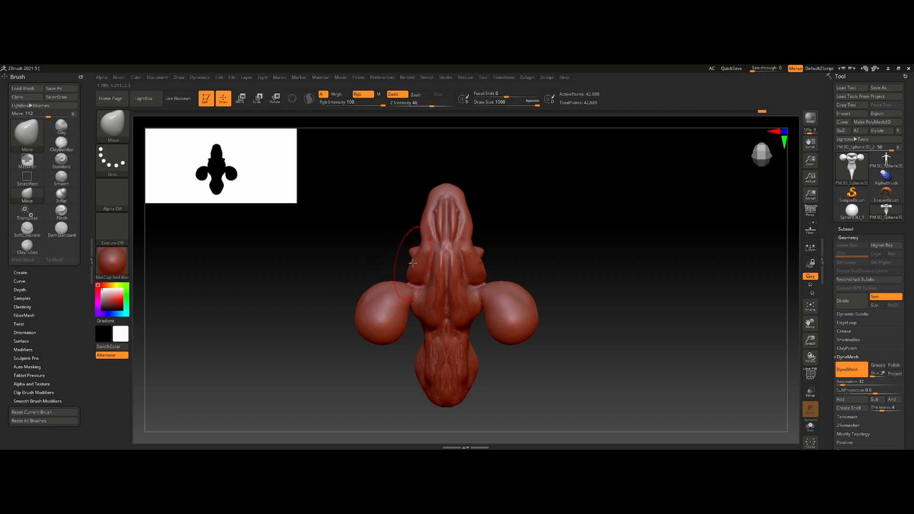
pyautogui.moveTo(429, 303)
pyautogui.mouseDown(button='right')
pyautogui.moveTo(434, 337)
pyautogui.moveTo(408, 340)
pyautogui.moveTo(393, 328)
pyautogui.moveTo(404, 314)
pyautogui.mouseUp(button='right')
pyautogui.keyDown('ctrl'); pyautogui.moveTo(470, 264); pyautogui.dragTo(472, 246, button='right'); pyautogui.keyUp('ctrl')
pyautogui.press('s')
pyautogui.moveTo(471, 255); pyautogui.dragTo(466, 257)
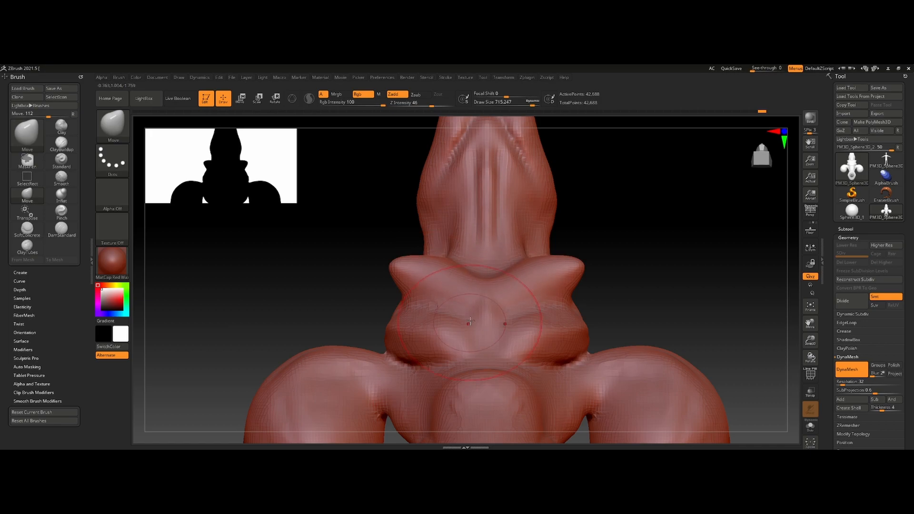
# - Select the DamStandard brush at a draw size of about 444 and carve a central groove splitting the underside into two rounded pads
pyautogui.press('b')
pyautogui.press('d')
pyautogui.press('s')
pyautogui.press('s')
pyautogui.moveTo(477, 304); pyautogui.dragTo(471, 309)
pyautogui.moveTo(470, 312); pyautogui.dragTo(371, 314)
pyautogui.moveTo(516, 309)
pyautogui.mouseDown(button='right')
pyautogui.moveTo(510, 267)
pyautogui.moveTo(499, 292)
pyautogui.moveTo(429, 327)
pyautogui.mouseUp(button='right')
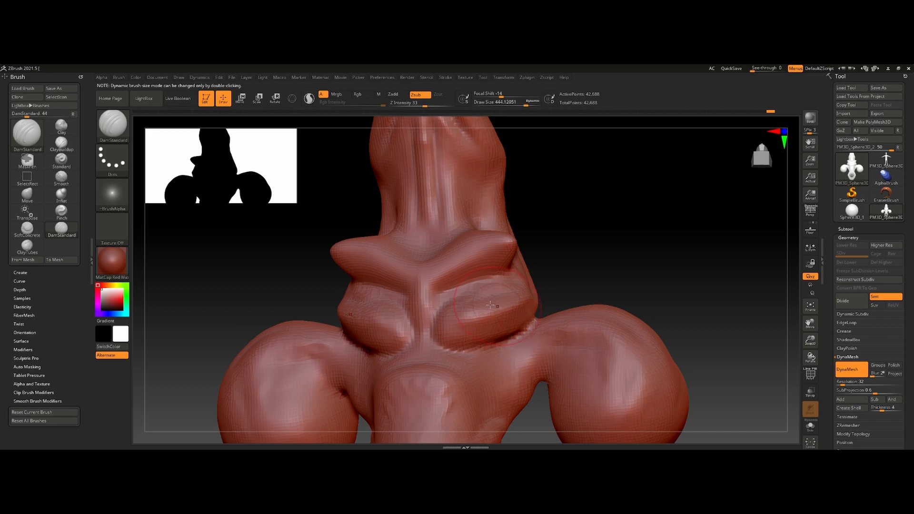
pyautogui.keyDown('ctrl'); pyautogui.moveTo(534, 310); pyautogui.dragTo(513, 349, button='right'); pyautogui.keyUp('ctrl')
pyautogui.moveTo(514, 350); pyautogui.dragTo(497, 205, button='right')
# - Reduce the draw size to about 227 and carve long DamStandard creases down the length of the tail
pyautogui.moveTo(490, 215)
pyautogui.keyDown('shift'); pyautogui.mouseDown()
pyautogui.moveTo(500, 179)
pyautogui.moveTo(490, 236)
pyautogui.mouseUp(); pyautogui.keyUp('shift')
pyautogui.press('s')
pyautogui.moveTo(503, 178); pyautogui.dragTo(474, 314)
pyautogui.moveTo(513, 221); pyautogui.dragTo(488, 336)
pyautogui.moveTo(498, 396); pyautogui.dragTo(502, 295)
pyautogui.moveTo(497, 408); pyautogui.dragTo(528, 266)
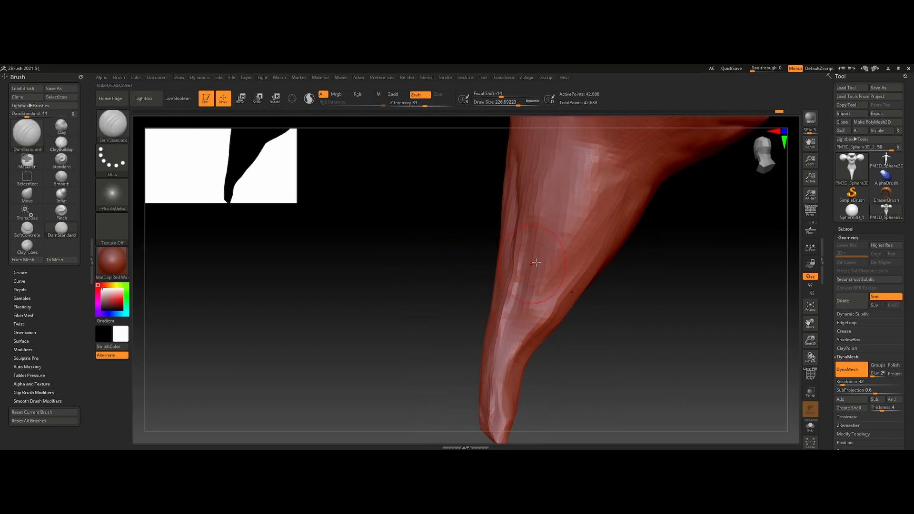
pyautogui.moveTo(515, 414)
pyautogui.mouseDown()
pyautogui.moveTo(542, 287)
pyautogui.moveTo(514, 358)
pyautogui.moveTo(500, 251)
pyautogui.moveTo(547, 288)
pyautogui.mouseUp()
# - Select the Move brush and pull the end of the tail into a slender curved hook
pyautogui.press('b')
pyautogui.press('i')
pyautogui.press('n')
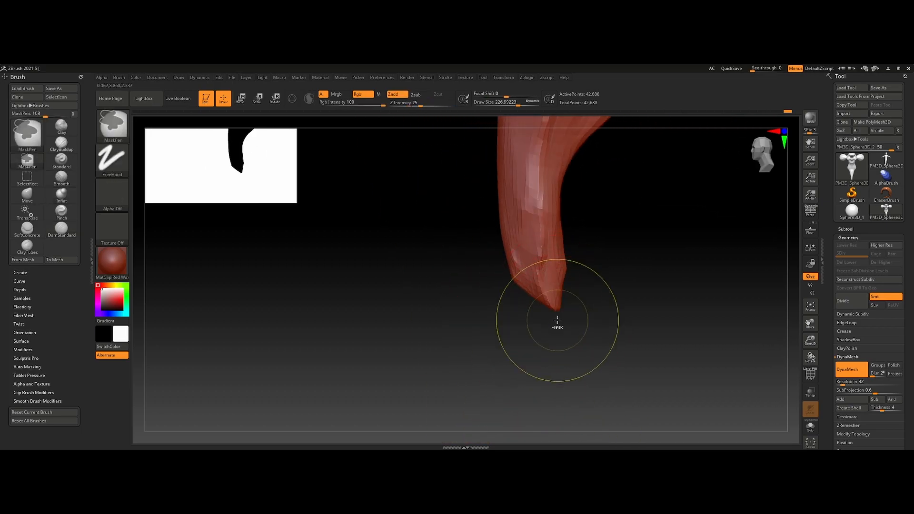
pyautogui.press('b')
pyautogui.press('m')
pyautogui.press('v')
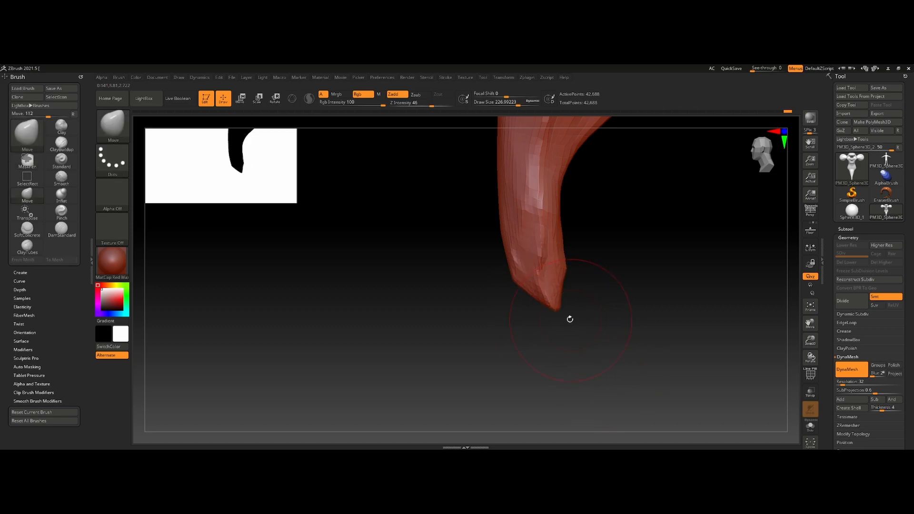
pyautogui.moveTo(555, 249)
pyautogui.mouseDown()
pyautogui.moveTo(529, 251)
pyautogui.moveTo(541, 235)
pyautogui.mouseUp()
pyautogui.hotkey('ctrl', 'z')
pyautogui.moveTo(555, 268)
pyautogui.mouseDown()
pyautogui.moveTo(527, 257)
pyautogui.moveTo(494, 286)
pyautogui.mouseUp()
pyautogui.moveTo(486, 291)
pyautogui.keyDown('ctrl'); pyautogui.mouseDown(button='right')
pyautogui.moveTo(433, 263)
pyautogui.moveTo(563, 345)
pyautogui.mouseUp(button='right'); pyautogui.keyUp('ctrl')
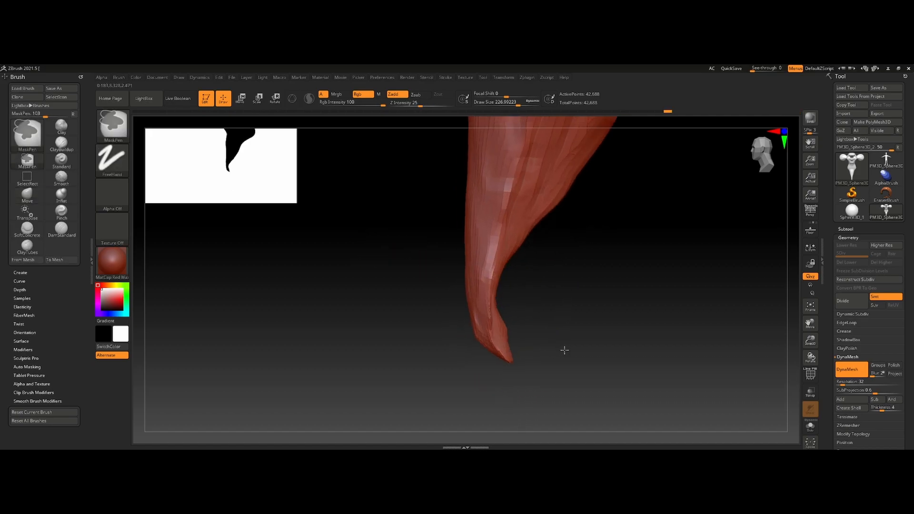
# - Reduce the draw size to about 128 and slim the inner edge of the tail just above its tip
pyautogui.press('s')
pyautogui.moveTo(506, 330); pyautogui.dragTo(500, 331)
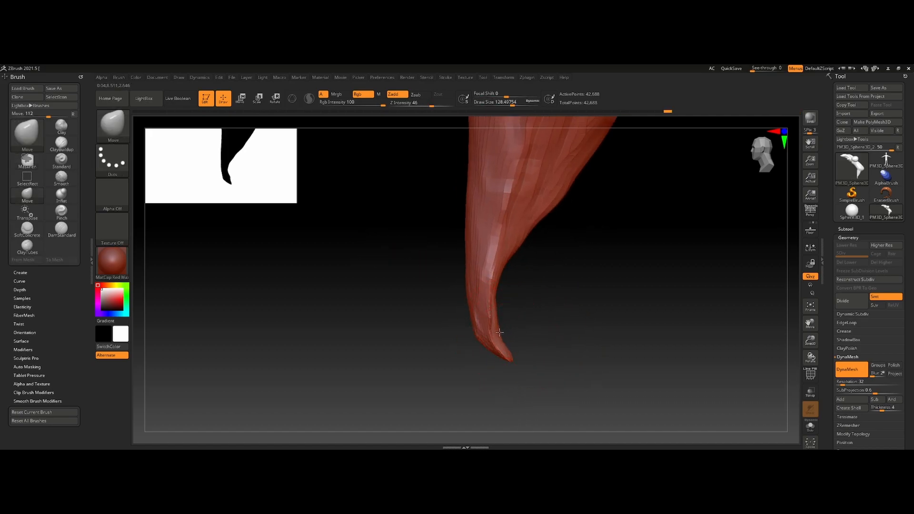
pyautogui.keyDown('ctrl'); pyautogui.moveTo(519, 327); pyautogui.dragTo(484, 291, button='right'); pyautogui.keyUp('ctrl')
pyautogui.moveTo(474, 218); pyautogui.dragTo(421, 274, button='right')
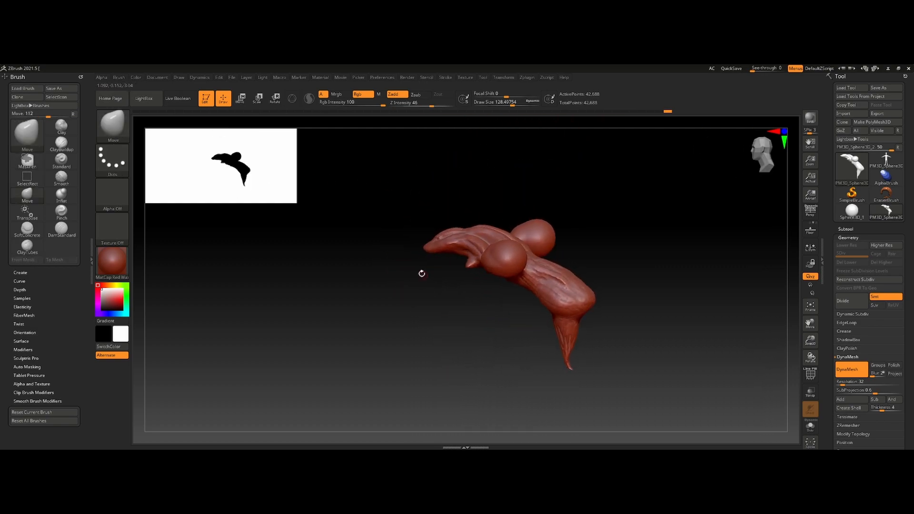
# - Select the hPolish brush at a draw size of about 496 and flatten the planes along the grooved back and its folds
pyautogui.click(113, 125)
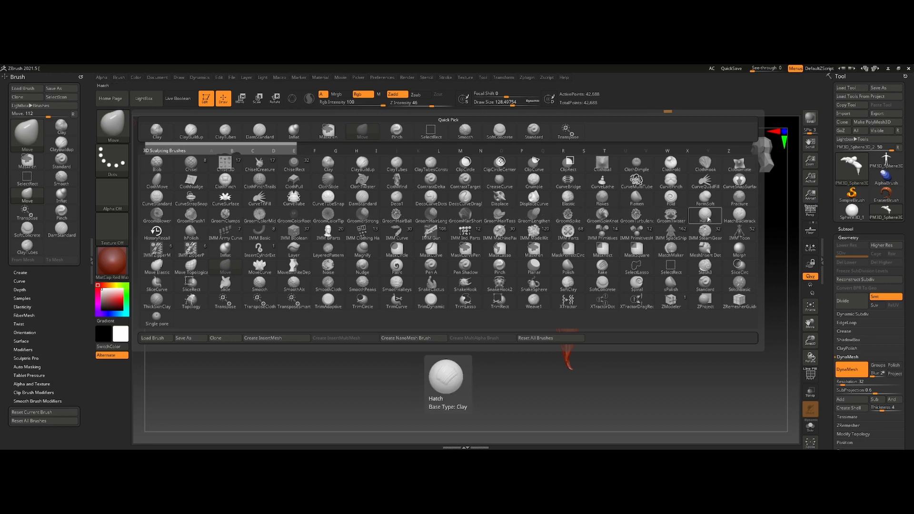
pyautogui.click(191, 232)
pyautogui.moveTo(401, 242)
pyautogui.keyDown('ctrl'); pyautogui.mouseDown(button='right')
pyautogui.moveTo(597, 335)
pyautogui.moveTo(453, 316)
pyautogui.mouseUp(button='right'); pyautogui.keyUp('ctrl')
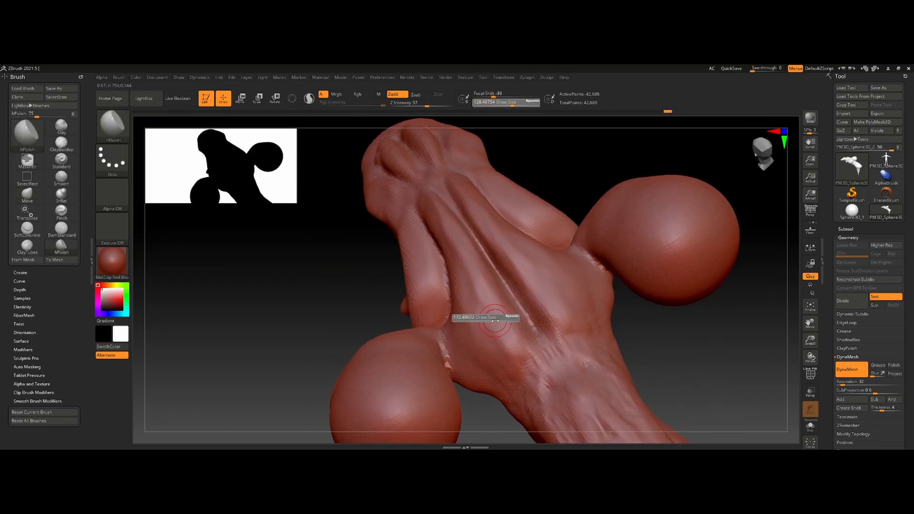
pyautogui.press('s')
pyautogui.moveTo(489, 311); pyautogui.dragTo(485, 311)
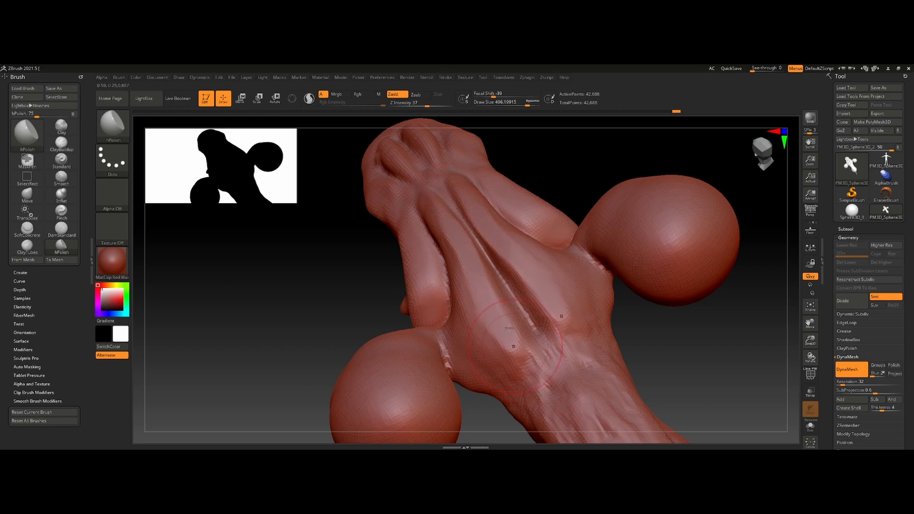
pyautogui.moveTo(507, 345); pyautogui.dragTo(430, 277, button='right')
pyautogui.moveTo(409, 243); pyautogui.dragTo(395, 264, button='right')
pyautogui.moveTo(379, 261); pyautogui.dragTo(431, 274, button='right')
pyautogui.moveTo(422, 207)
pyautogui.mouseDown(button='right')
pyautogui.moveTo(387, 302)
pyautogui.moveTo(397, 287)
pyautogui.mouseUp(button='right')
# - Reduce the draw size to about 235 and polish the ridges between the grooves of the pointed end
pyautogui.press('s')
pyautogui.moveTo(397, 288); pyautogui.dragTo(389, 288)
pyautogui.moveTo(395, 297); pyautogui.dragTo(415, 311, button='right')
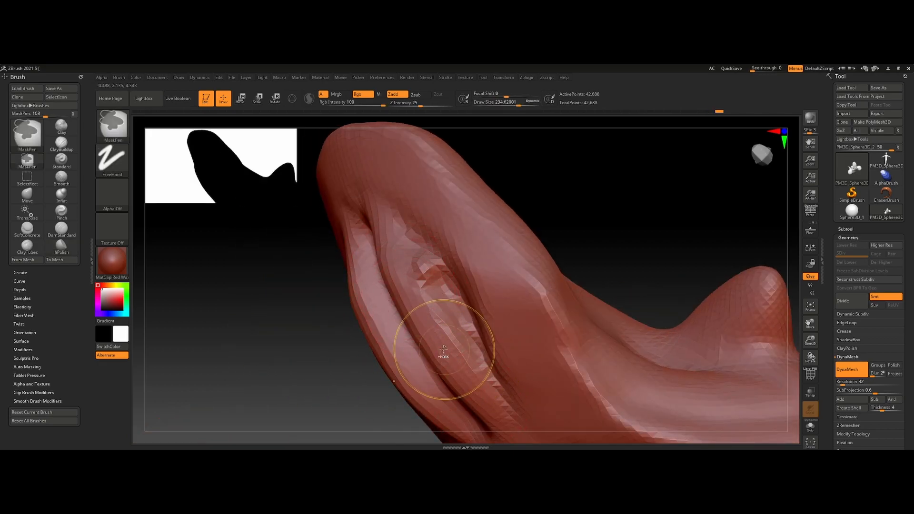
pyautogui.moveTo(461, 347)
pyautogui.mouseDown(button='right')
pyautogui.moveTo(430, 283)
pyautogui.moveTo(457, 308)
pyautogui.moveTo(433, 314)
pyautogui.mouseUp(button='right')
# - Raise the draw size to about 432 and polish the planes of the rear body's flank and the underside
pyautogui.press('s')
pyautogui.moveTo(459, 318); pyautogui.dragTo(485, 318)
pyautogui.moveTo(450, 289); pyautogui.dragTo(423, 356, button='right')
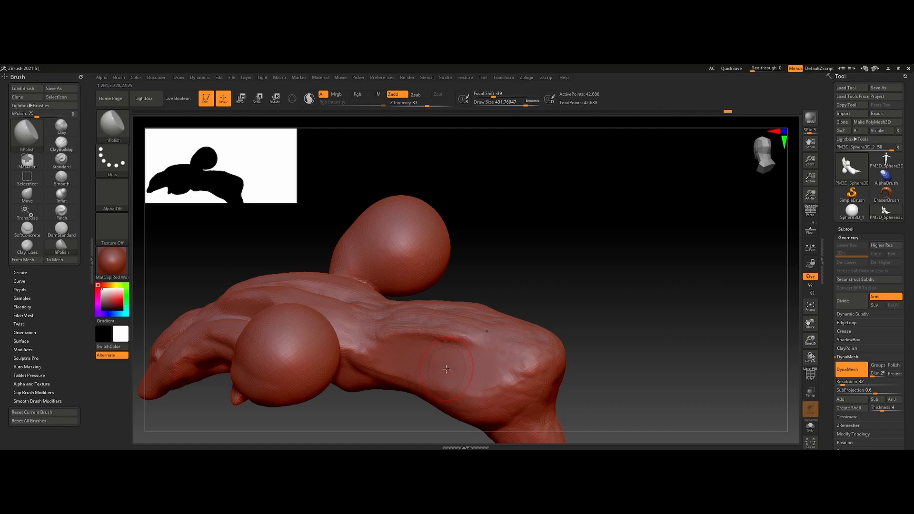
pyautogui.moveTo(455, 341)
pyautogui.mouseDown(button='right')
pyautogui.moveTo(453, 214)
pyautogui.moveTo(428, 252)
pyautogui.moveTo(462, 268)
pyautogui.moveTo(328, 290)
pyautogui.moveTo(304, 242)
pyautogui.moveTo(355, 297)
pyautogui.moveTo(403, 275)
pyautogui.moveTo(395, 328)
pyautogui.moveTo(376, 357)
pyautogui.moveTo(391, 240)
pyautogui.mouseUp(button='right')
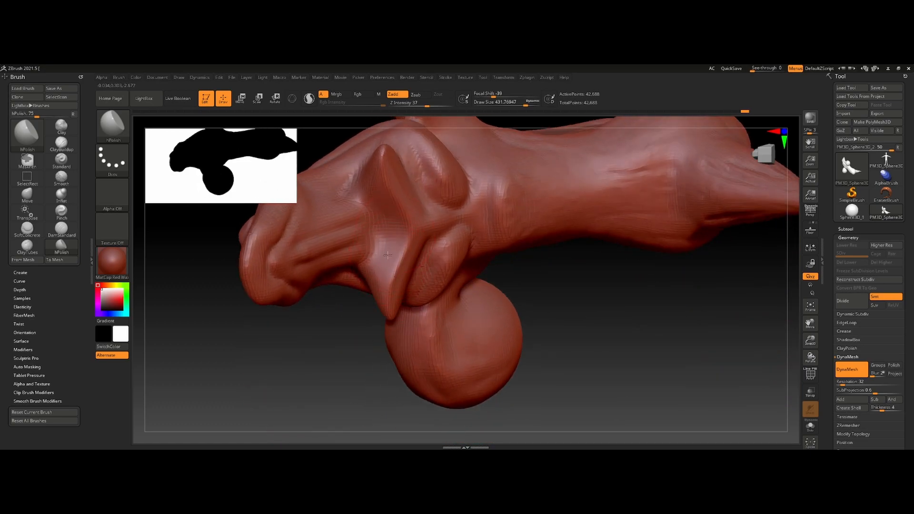
# - Select the Slash3 brush at a draw size of about 119 and cut long grooves down the centre of the back
pyautogui.moveTo(389, 277)
pyautogui.mouseDown(button='right')
pyautogui.moveTo(414, 206)
pyautogui.moveTo(448, 223)
pyautogui.moveTo(333, 250)
pyautogui.mouseUp(button='right')
pyautogui.press('b')
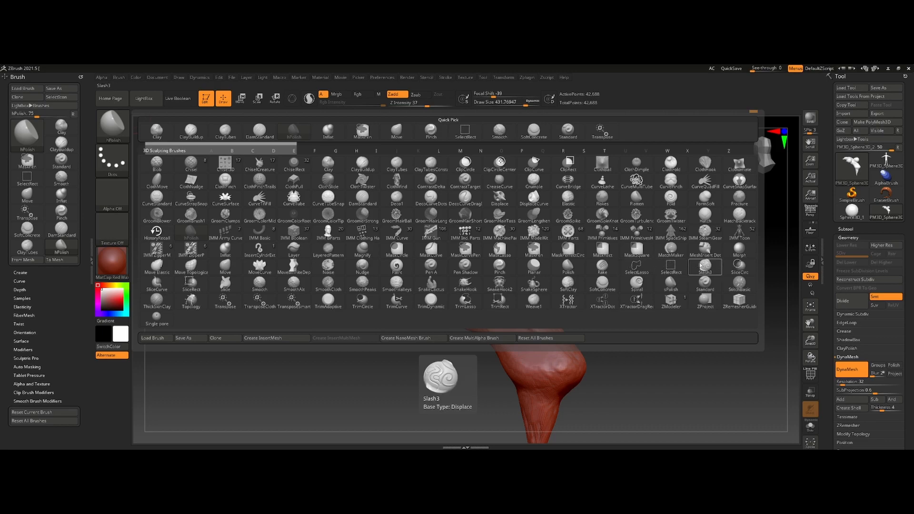
pyautogui.click(710, 267)
pyautogui.moveTo(628, 293)
pyautogui.keyDown('ctrl'); pyautogui.mouseDown(button='right')
pyautogui.moveTo(506, 240)
pyautogui.moveTo(475, 283)
pyautogui.mouseUp(button='right'); pyautogui.keyUp('ctrl')
pyautogui.press('s')
pyautogui.moveTo(475, 282); pyautogui.dragTo(472, 283)
pyautogui.keyDown('alt'); pyautogui.moveTo(472, 282); pyautogui.dragTo(486, 404, button='right'); pyautogui.keyUp('alt')
pyautogui.moveTo(509, 333); pyautogui.dragTo(453, 165)
pyautogui.hotkey('ctrl', 'z')
pyautogui.moveTo(509, 329); pyautogui.dragTo(426, 131)
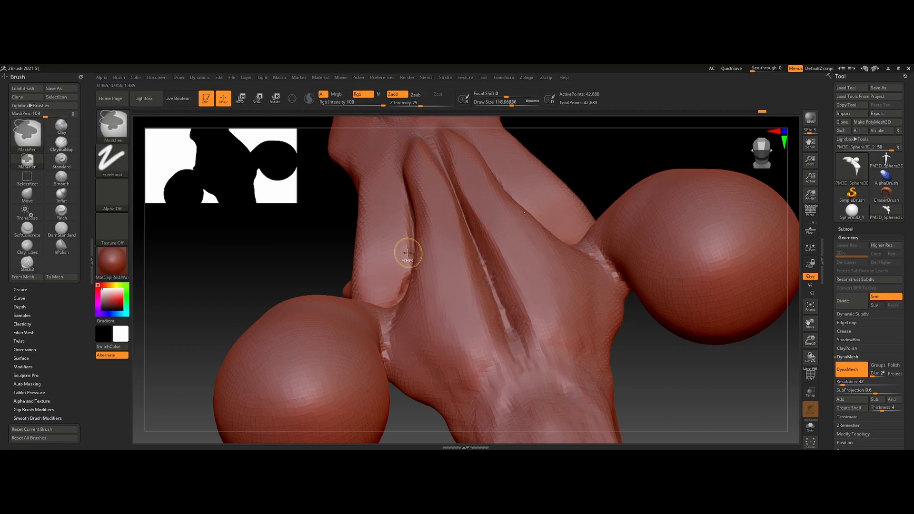
pyautogui.moveTo(408, 253); pyautogui.dragTo(390, 238, button='right')
pyautogui.moveTo(383, 296)
pyautogui.mouseDown(button='right')
pyautogui.moveTo(387, 265)
pyautogui.moveTo(408, 346)
pyautogui.moveTo(415, 290)
pyautogui.mouseUp(button='right')
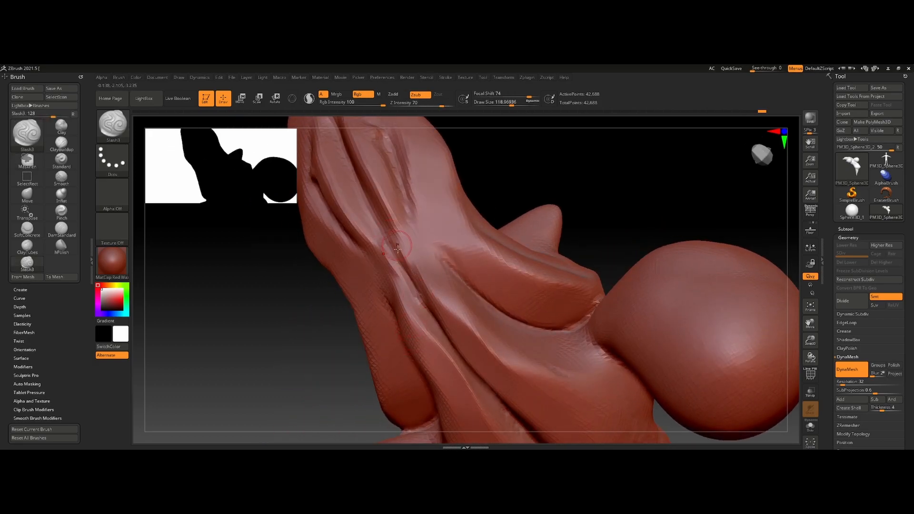
# - Cut further Slash3 grooves along the folds where the back meets the base of the side ball
pyautogui.keyDown('alt'); pyautogui.moveTo(380, 228); pyautogui.dragTo(430, 349, button='right'); pyautogui.keyUp('alt')
pyautogui.moveTo(388, 238); pyautogui.dragTo(423, 342, button='right')
pyautogui.moveTo(374, 245)
pyautogui.mouseDown(button='right')
pyautogui.moveTo(433, 285)
pyautogui.moveTo(528, 229)
pyautogui.mouseUp(button='right')
pyautogui.moveTo(511, 261); pyautogui.dragTo(482, 301)
pyautogui.hotkey('ctrl', 'z')
# - Carve a spiral and rows of parallel slashes into the side ball with Slash3, and refine the grooves with DamStandard
pyautogui.moveTo(596, 183)
pyautogui.mouseDown()
pyautogui.moveTo(573, 193)
pyautogui.moveTo(457, 334)
pyautogui.mouseUp()
pyautogui.moveTo(474, 319)
pyautogui.mouseDown(button='right')
pyautogui.moveTo(482, 313)
pyautogui.moveTo(423, 288)
pyautogui.moveTo(479, 359)
pyautogui.moveTo(557, 314)
pyautogui.mouseUp(button='right')
pyautogui.moveTo(534, 306); pyautogui.dragTo(492, 389)
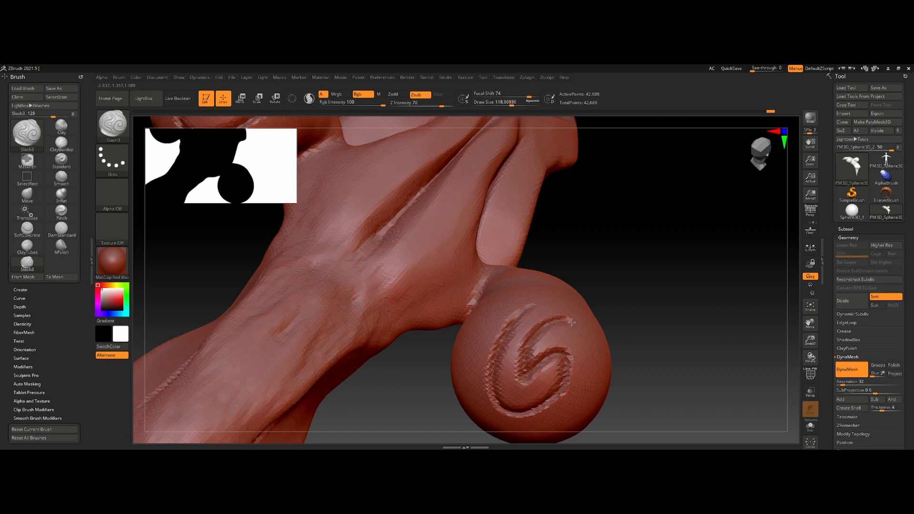
pyautogui.moveTo(582, 395); pyautogui.dragTo(506, 302, button='right')
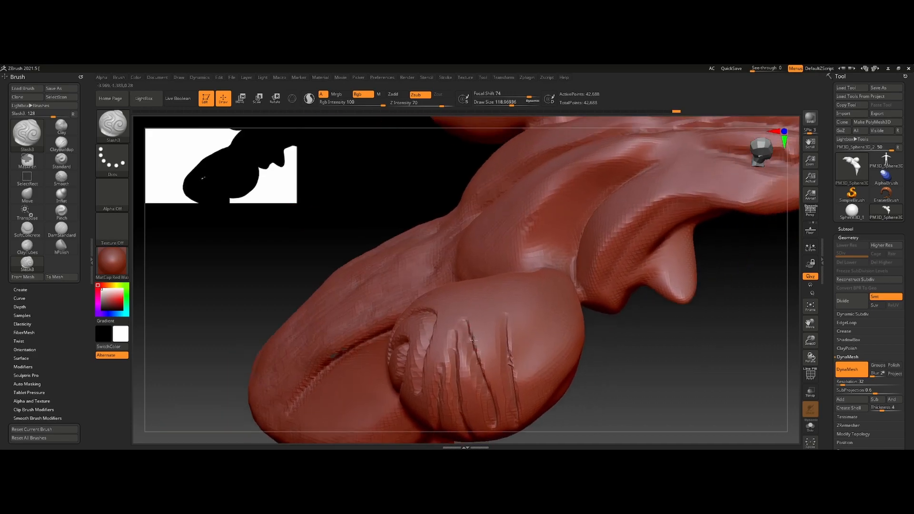
pyautogui.moveTo(527, 310); pyautogui.dragTo(531, 421)
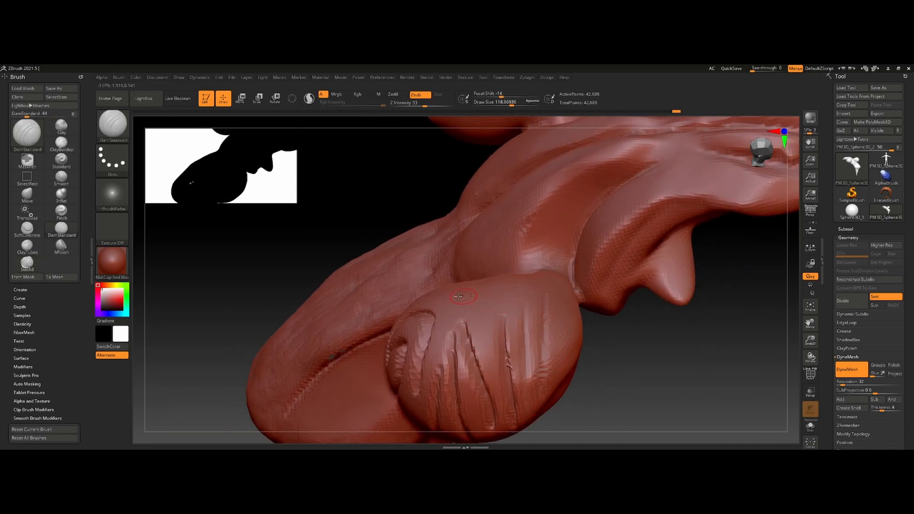
pyautogui.keyDown('ctrl'); pyautogui.moveTo(452, 323); pyautogui.dragTo(448, 171, button='right'); pyautogui.keyUp('ctrl')
pyautogui.moveTo(412, 271)
pyautogui.mouseDown(button='right')
pyautogui.moveTo(453, 212)
pyautogui.moveTo(501, 267)
pyautogui.moveTo(475, 340)
pyautogui.moveTo(458, 312)
pyautogui.mouseUp(button='right')
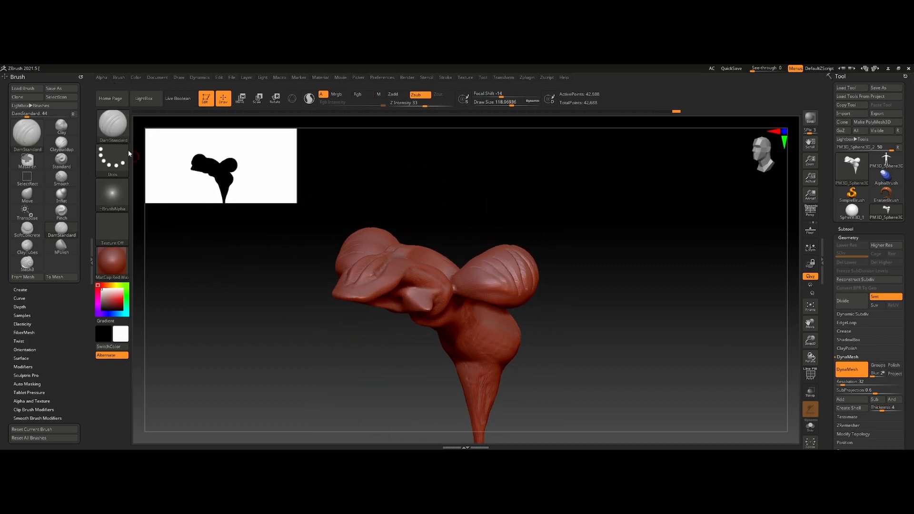
# - Select the SnakeHook brush at a draw size of about 848 and pull legs with curled spikes out of the lower body
pyautogui.click(118, 129)
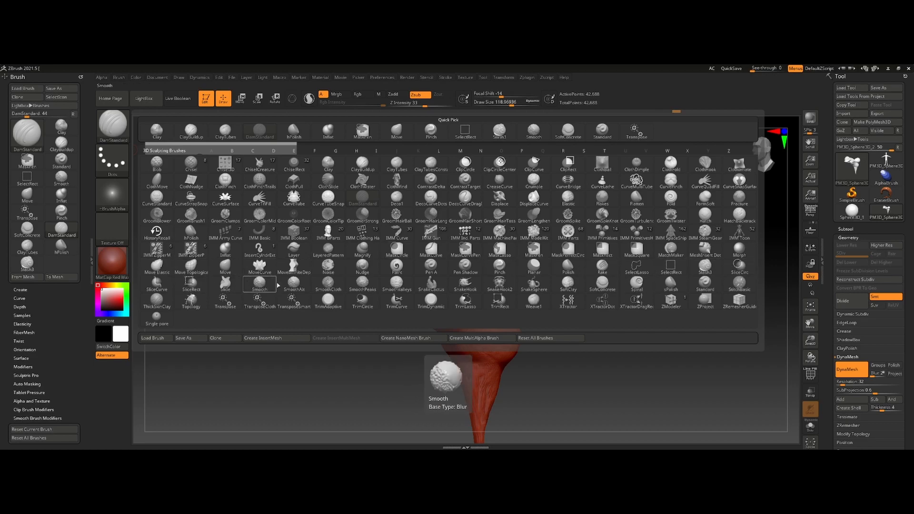
pyautogui.click(465, 284)
pyautogui.moveTo(476, 276); pyautogui.dragTo(484, 281)
pyautogui.moveTo(511, 297); pyautogui.dragTo(478, 222, button='right')
pyautogui.moveTo(467, 230)
pyautogui.mouseDown()
pyautogui.moveTo(559, 273)
pyautogui.moveTo(593, 253)
pyautogui.mouseUp()
pyautogui.moveTo(492, 236)
pyautogui.mouseDown()
pyautogui.moveTo(489, 301)
pyautogui.moveTo(576, 341)
pyautogui.moveTo(582, 387)
pyautogui.moveTo(611, 369)
pyautogui.mouseUp()
pyautogui.keyDown('ctrl'); pyautogui.moveTo(638, 314); pyautogui.dragTo(654, 333); pyautogui.keyUp('ctrl')
pyautogui.moveTo(638, 323); pyautogui.dragTo(360, 126, button='right')
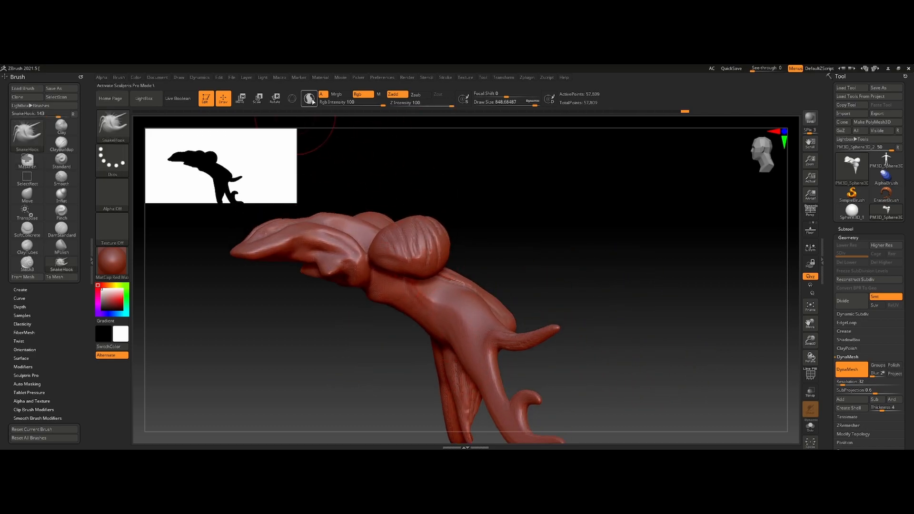
# - Turn on Sculptris Pro mode and pull branching arms with several finger-like ends out of the rear body
pyautogui.moveTo(469, 305)
pyautogui.mouseDown()
pyautogui.moveTo(483, 267)
pyautogui.moveTo(536, 261)
pyautogui.mouseUp()
pyautogui.moveTo(580, 235)
pyautogui.mouseDown()
pyautogui.moveTo(588, 229)
pyautogui.moveTo(640, 245)
pyautogui.moveTo(617, 221)
pyautogui.moveTo(660, 229)
pyautogui.mouseUp()
pyautogui.keyDown('ctrl'); pyautogui.moveTo(679, 274); pyautogui.dragTo(711, 321); pyautogui.keyUp('ctrl')
pyautogui.moveTo(595, 240)
pyautogui.mouseDown()
pyautogui.moveTo(598, 280)
pyautogui.moveTo(632, 308)
pyautogui.moveTo(669, 283)
pyautogui.mouseUp()
pyautogui.keyDown('ctrl'); pyautogui.moveTo(678, 319); pyautogui.dragTo(707, 371); pyautogui.keyUp('ctrl')
pyautogui.moveTo(633, 306)
pyautogui.keyDown('alt'); pyautogui.mouseDown()
pyautogui.moveTo(562, 251)
pyautogui.moveTo(489, 256)
pyautogui.mouseUp(); pyautogui.keyUp('alt')
pyautogui.moveTo(496, 220)
pyautogui.mouseDown()
pyautogui.moveTo(486, 297)
pyautogui.moveTo(436, 284)
pyautogui.mouseUp()
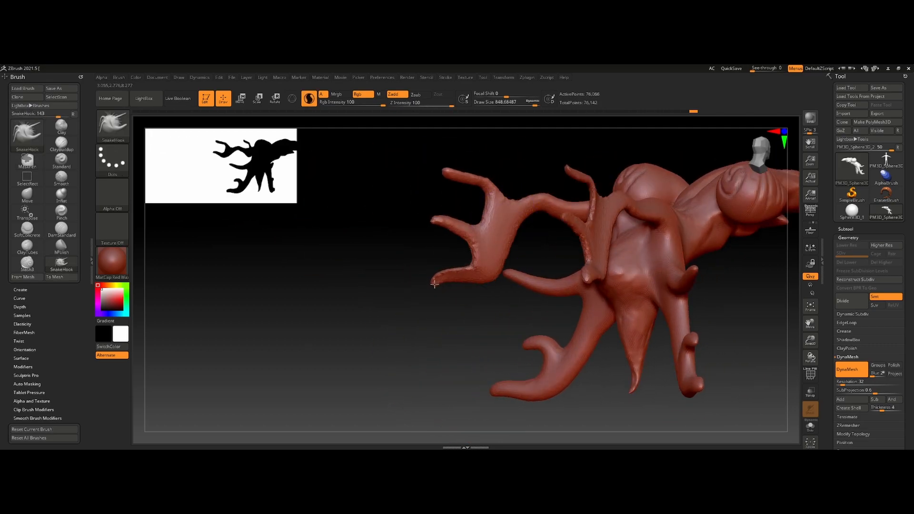
# - Reduce the draw size to about 444 and pull thin branching tentacles down from the front of the body between the legs
pyautogui.moveTo(455, 313)
pyautogui.keyDown('ctrl'); pyautogui.mouseDown()
pyautogui.moveTo(455, 341)
pyautogui.moveTo(504, 332)
pyautogui.moveTo(493, 268)
pyautogui.mouseUp(); pyautogui.keyUp('ctrl')
pyautogui.press('[')
pyautogui.press('[')
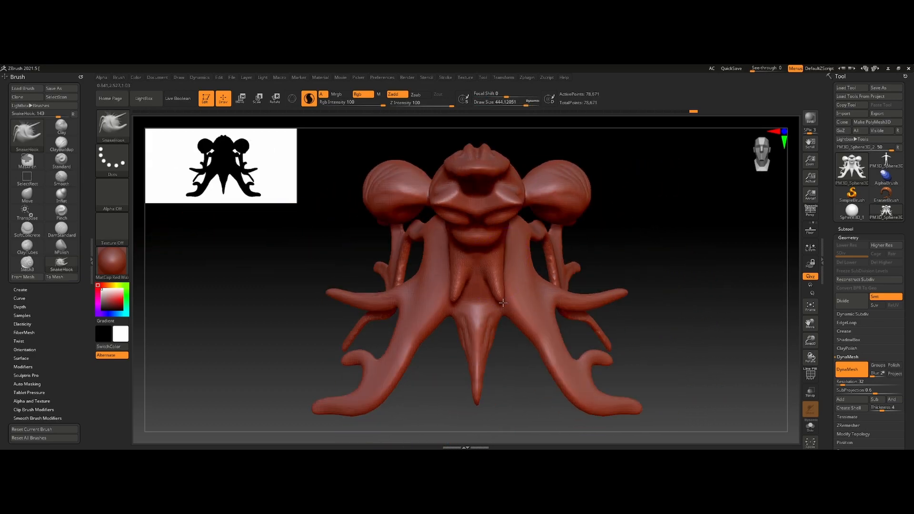
pyautogui.keyDown('ctrl'); pyautogui.moveTo(540, 404); pyautogui.dragTo(575, 437); pyautogui.keyUp('ctrl')
pyautogui.keyDown('alt'); pyautogui.moveTo(522, 355); pyautogui.dragTo(540, 411); pyautogui.keyUp('alt')
pyautogui.moveTo(518, 321); pyautogui.dragTo(505, 273, button='right')
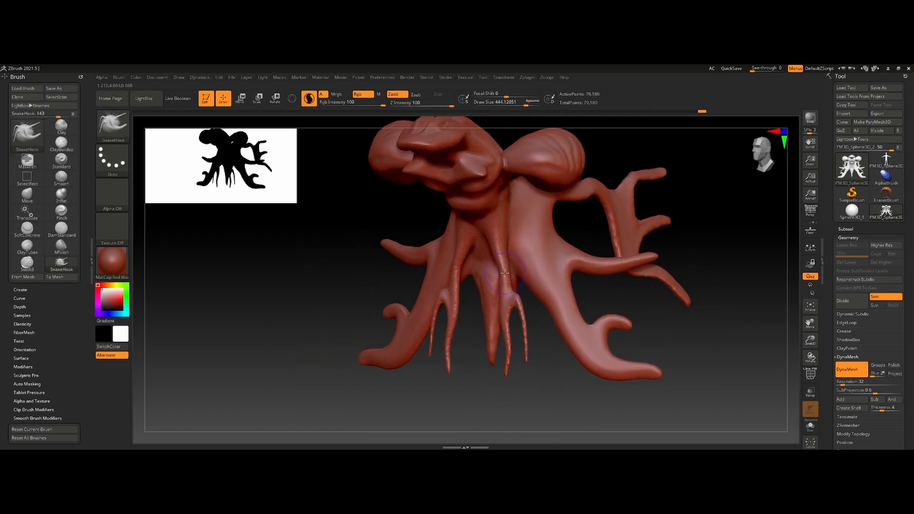
pyautogui.keyDown('ctrl'); pyautogui.moveTo(524, 412); pyautogui.dragTo(565, 435); pyautogui.keyUp('ctrl')
pyautogui.moveTo(503, 252)
pyautogui.mouseDown()
pyautogui.moveTo(481, 387)
pyautogui.moveTo(499, 420)
pyautogui.mouseUp()
pyautogui.keyDown('ctrl'); pyautogui.moveTo(533, 393); pyautogui.dragTo(573, 442); pyautogui.keyUp('ctrl')
pyautogui.keyDown('ctrl'); pyautogui.moveTo(514, 327); pyautogui.dragTo(455, 328, button='right'); pyautogui.keyUp('ctrl')
pyautogui.moveTo(455, 328); pyautogui.dragTo(509, 311, button='right')
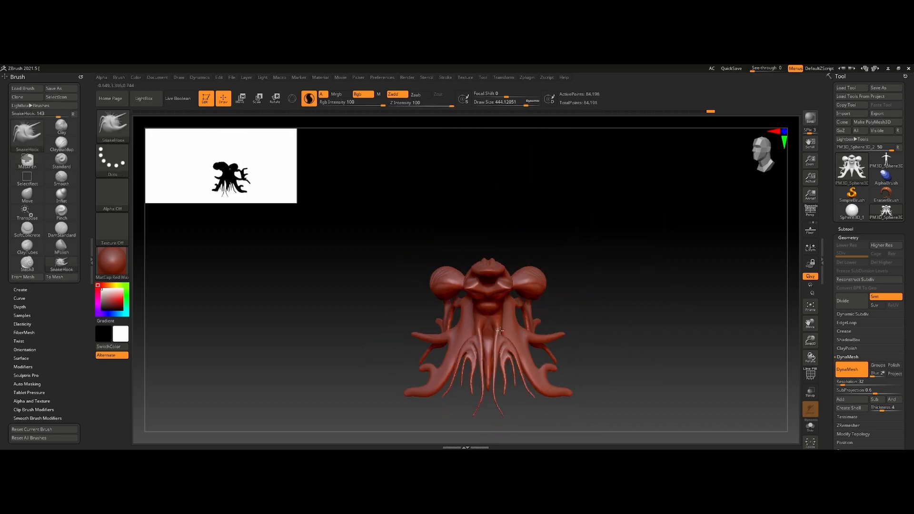
# - Pull a curved whisker from each side below the head and several tapering horns out of the side balls
pyautogui.keyDown('ctrl'); pyautogui.moveTo(583, 311); pyautogui.dragTo(610, 336); pyautogui.keyUp('ctrl')
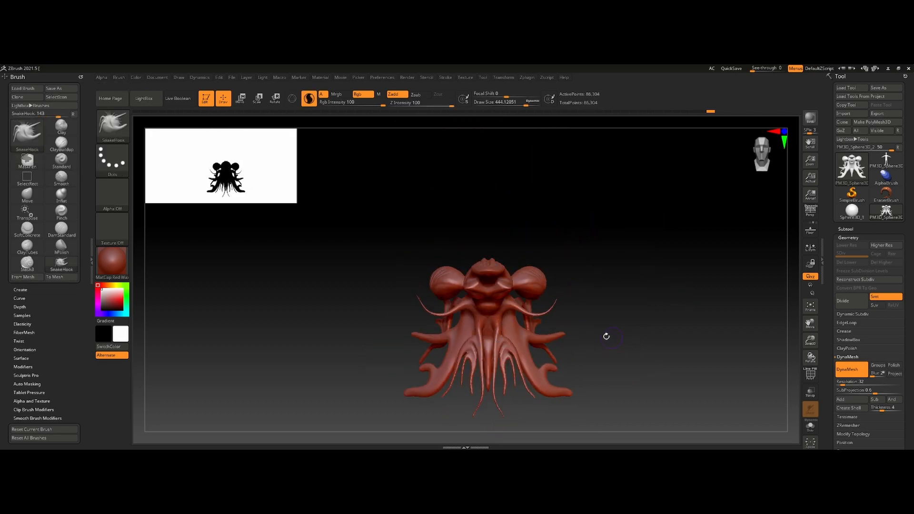
pyautogui.keyDown('ctrl'); pyautogui.moveTo(610, 336); pyautogui.dragTo(610, 385, button='right'); pyautogui.keyUp('ctrl')
pyautogui.moveTo(505, 289)
pyautogui.mouseDown()
pyautogui.moveTo(560, 281)
pyautogui.moveTo(631, 252)
pyautogui.moveTo(697, 181)
pyautogui.mouseUp()
pyautogui.hotkey('ctrl', 'z')
pyautogui.hotkey('ctrl', 'z')
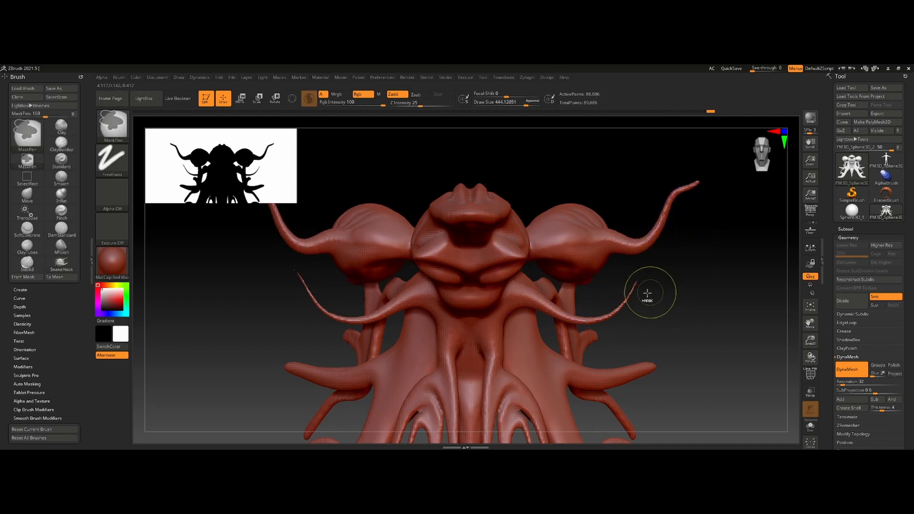
pyautogui.keyDown('ctrl'); pyautogui.moveTo(682, 282); pyautogui.dragTo(685, 260); pyautogui.keyUp('ctrl')
pyautogui.moveTo(604, 205); pyautogui.dragTo(660, 162)
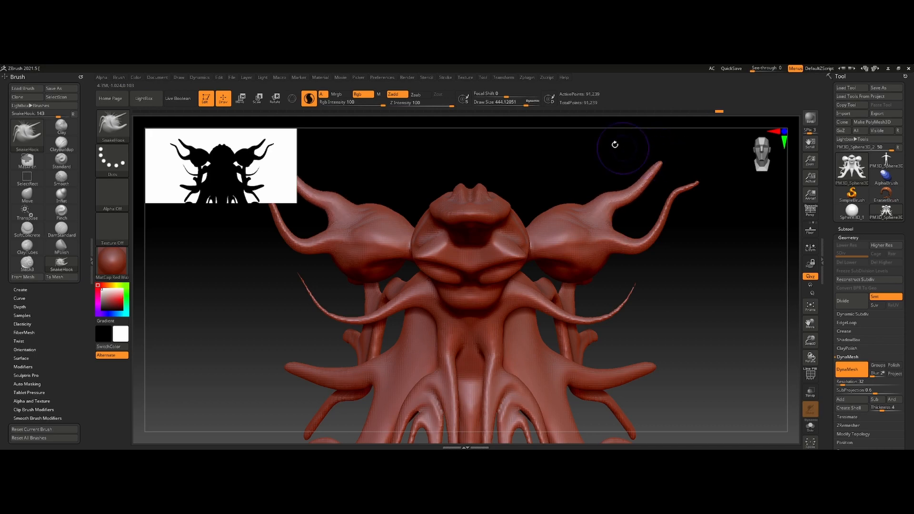
pyautogui.moveTo(567, 208); pyautogui.dragTo(581, 165)
pyautogui.keyDown('ctrl'); pyautogui.moveTo(694, 164); pyautogui.dragTo(690, 150); pyautogui.keyUp('ctrl')
# - Try further SnakeHook pulls around the horned balls and limbs at a draw size of about 563
pyautogui.press('s')
pyautogui.moveTo(633, 153)
pyautogui.mouseDown()
pyautogui.moveTo(686, 150)
pyautogui.moveTo(733, 173)
pyautogui.mouseUp()
pyautogui.press('s')
pyautogui.moveTo(696, 147)
pyautogui.keyDown('alt'); pyautogui.mouseDown()
pyautogui.moveTo(608, 237)
pyautogui.moveTo(615, 234)
pyautogui.mouseUp(); pyautogui.keyUp('alt')
pyautogui.press('s')
pyautogui.hotkey('ctrl', 'z')
pyautogui.keyDown('ctrl'); pyautogui.moveTo(657, 229); pyautogui.dragTo(477, 330, button='right'); pyautogui.keyUp('ctrl')
pyautogui.hotkey('ctrl', 'z')
# - Set the draw size to about 396 and pull one long and one short branch down from the rear limb
pyautogui.press('s')
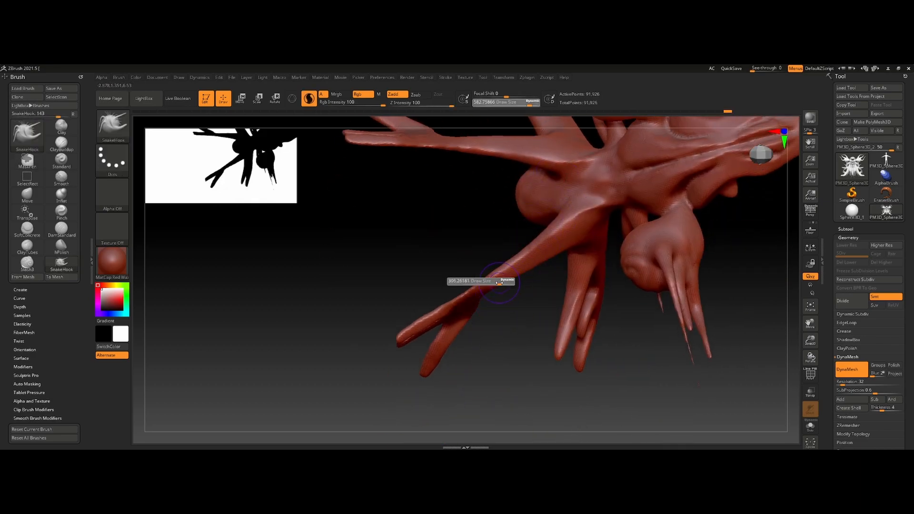
pyautogui.click(497, 281)
pyautogui.moveTo(492, 288); pyautogui.dragTo(490, 329)
pyautogui.moveTo(522, 281); pyautogui.dragTo(528, 316)
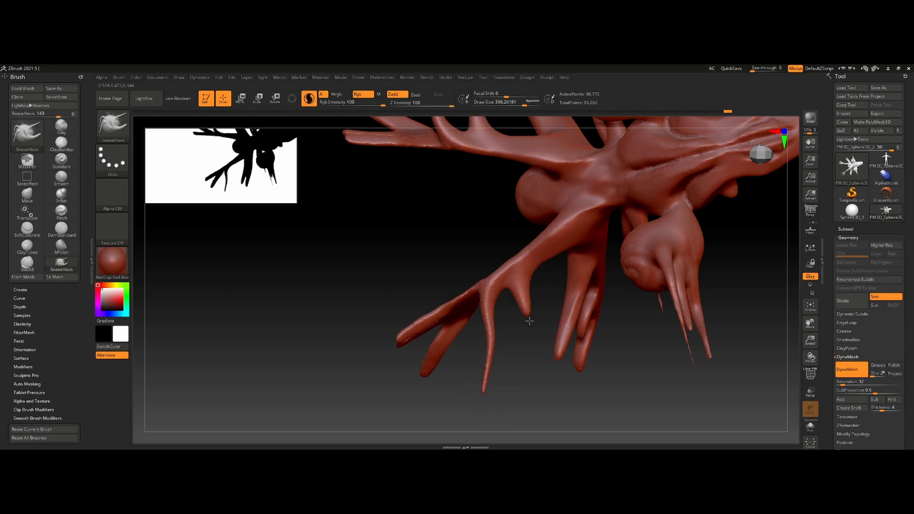
pyautogui.keyDown('ctrl'); pyautogui.moveTo(558, 373); pyautogui.dragTo(605, 420); pyautogui.keyUp('ctrl')
# - Pull more thin tentacles out of the flanks and the bases of the limbs on the lower body
pyautogui.moveTo(505, 272); pyautogui.dragTo(415, 270)
pyautogui.hotkey('ctrl', 'z')
pyautogui.moveTo(507, 257); pyautogui.dragTo(471, 254, button='right')
pyautogui.moveTo(519, 254); pyautogui.dragTo(374, 258)
pyautogui.moveTo(505, 298); pyautogui.dragTo(482, 369, button='right')
pyautogui.moveTo(446, 377); pyautogui.dragTo(440, 412)
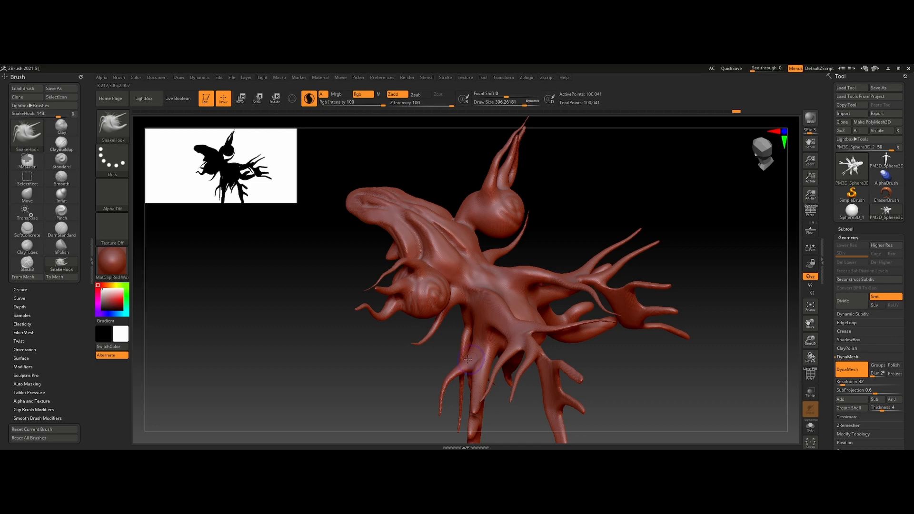
pyautogui.moveTo(454, 377); pyautogui.dragTo(455, 228, button='right')
pyautogui.moveTo(456, 227); pyautogui.dragTo(517, 256)
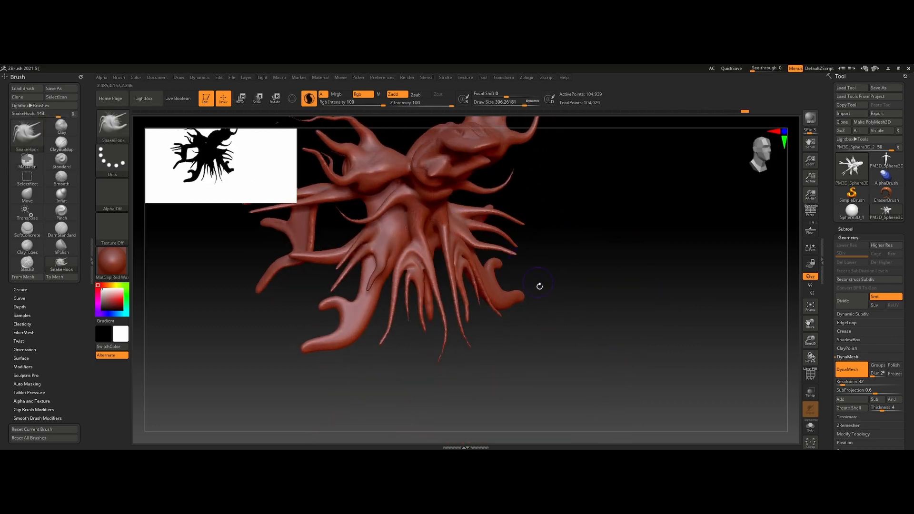
# - Select the TrimDynamic brush and flatten the planes along the side of the elongated head at a draw size of about 509
pyautogui.keyDown('shift'); pyautogui.moveTo(565, 309); pyautogui.dragTo(558, 354, button='right'); pyautogui.keyUp('shift')
pyautogui.moveTo(558, 355)
pyautogui.keyDown('ctrl'); pyautogui.mouseDown(button='right')
pyautogui.moveTo(447, 290)
pyautogui.moveTo(442, 238)
pyautogui.moveTo(503, 345)
pyautogui.moveTo(530, 364)
pyautogui.mouseUp(button='right'); pyautogui.keyUp('ctrl')
pyautogui.click(114, 128)
pyautogui.click(115, 129)
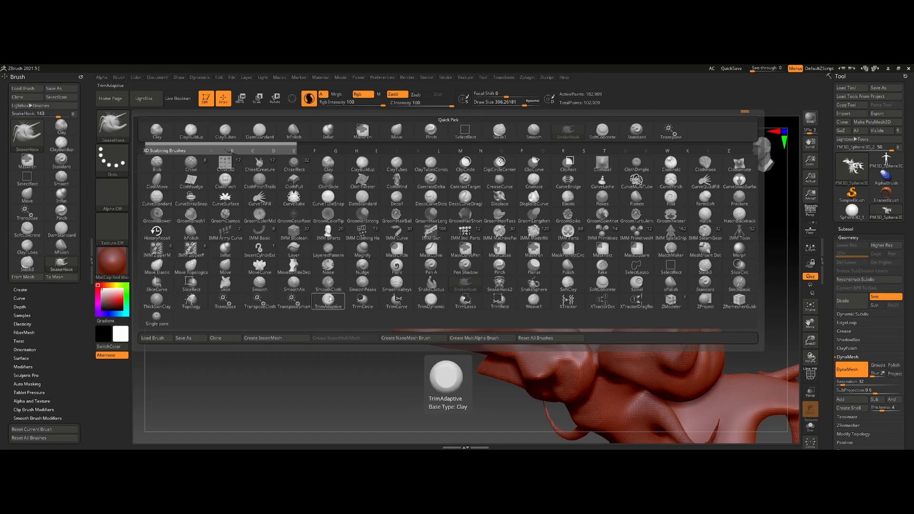
pyautogui.click(430, 303)
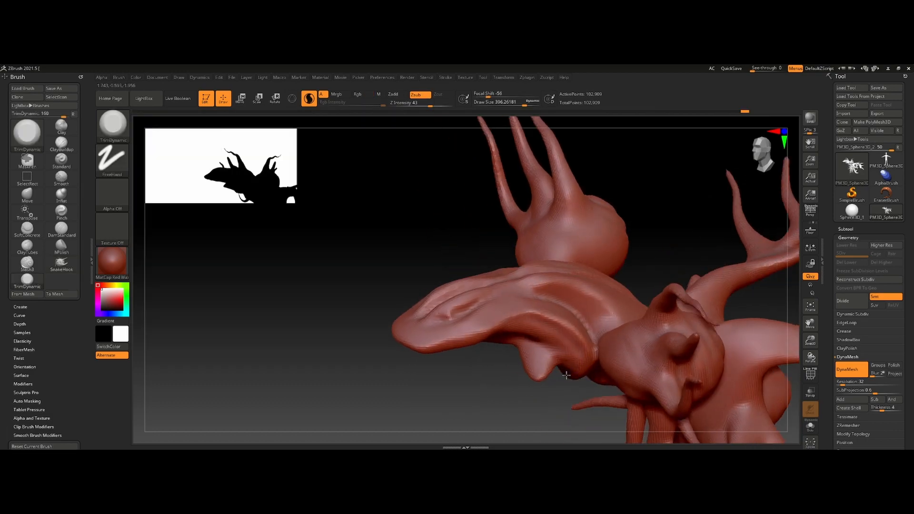
pyautogui.press('s')
pyautogui.moveTo(566, 323)
pyautogui.mouseDown()
pyautogui.moveTo(576, 322)
pyautogui.moveTo(517, 303)
pyautogui.moveTo(580, 325)
pyautogui.mouseUp()
pyautogui.press('s')
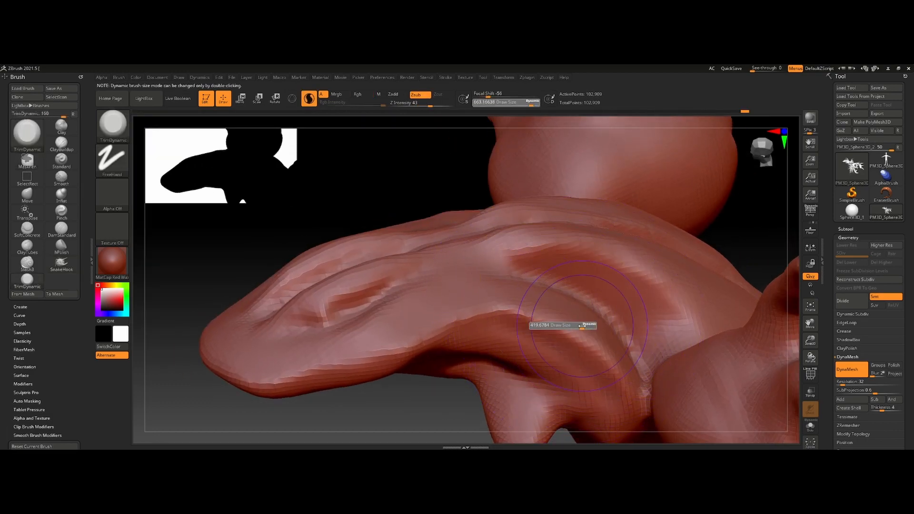
pyautogui.keyDown('alt'); pyautogui.moveTo(589, 333); pyautogui.dragTo(592, 352, button='right'); pyautogui.keyUp('alt')
pyautogui.moveTo(592, 328); pyautogui.dragTo(595, 334, button='right')
pyautogui.press('s')
pyautogui.moveTo(595, 334)
pyautogui.mouseDown()
pyautogui.moveTo(478, 264)
pyautogui.moveTo(443, 271)
pyautogui.mouseUp()
# - Reduce the draw size to about 362 and further to about 192, and trim the ridges between the head's grooves
pyautogui.keyDown('ctrl'); pyautogui.moveTo(459, 282); pyautogui.dragTo(466, 263, button='right'); pyautogui.keyUp('ctrl')
pyautogui.press('s')
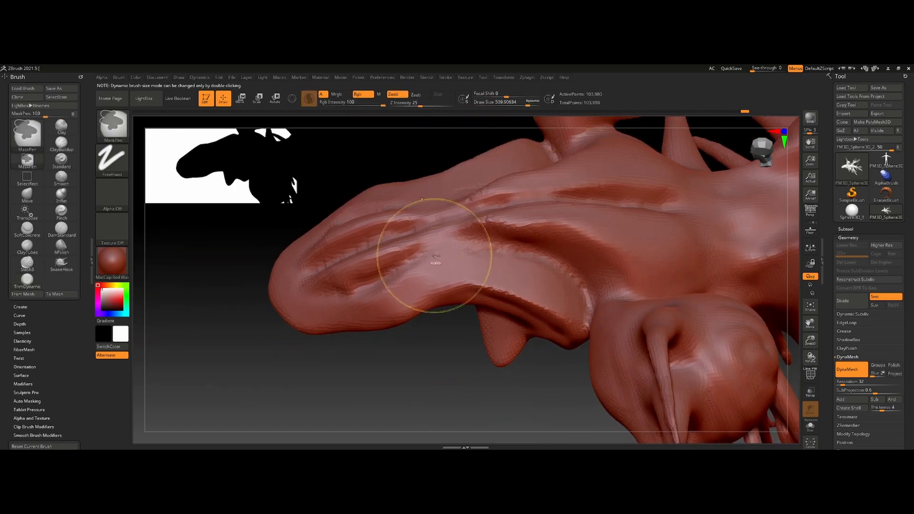
pyautogui.moveTo(468, 263); pyautogui.dragTo(463, 263)
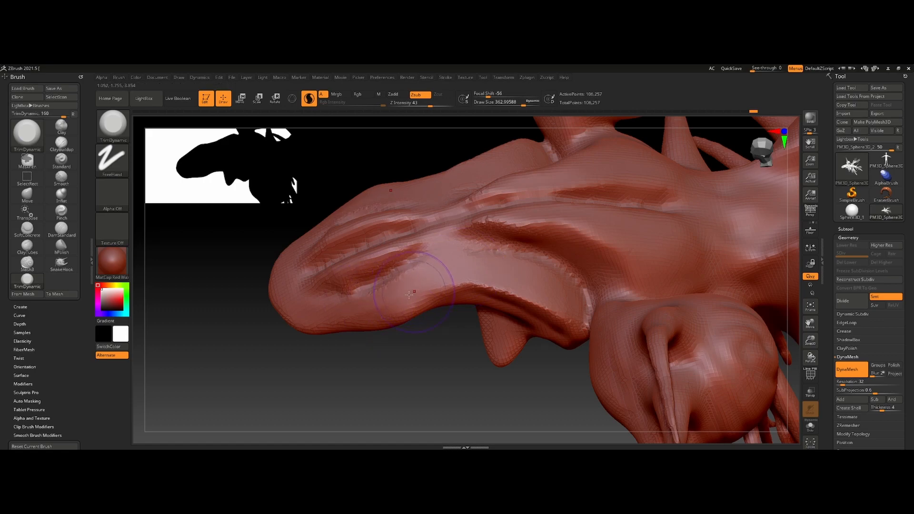
pyautogui.press('s')
pyautogui.moveTo(396, 252); pyautogui.dragTo(389, 252)
pyautogui.moveTo(423, 240); pyautogui.dragTo(410, 243)
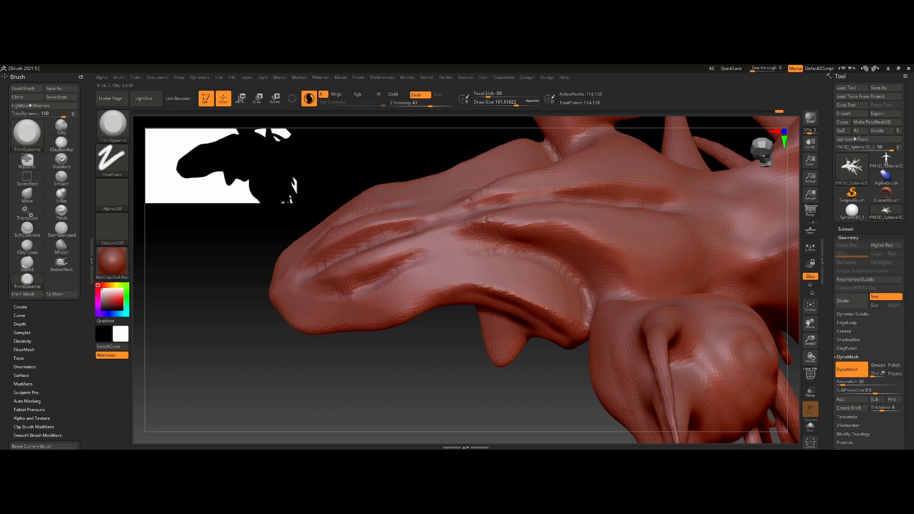
# - Turn off Sculptris Pro mode and trim the top and side planes of the head at a draw size of about 408
pyautogui.click(309, 95)
pyautogui.keyDown('ctrl'); pyautogui.moveTo(393, 142); pyautogui.dragTo(400, 151); pyautogui.keyUp('ctrl')
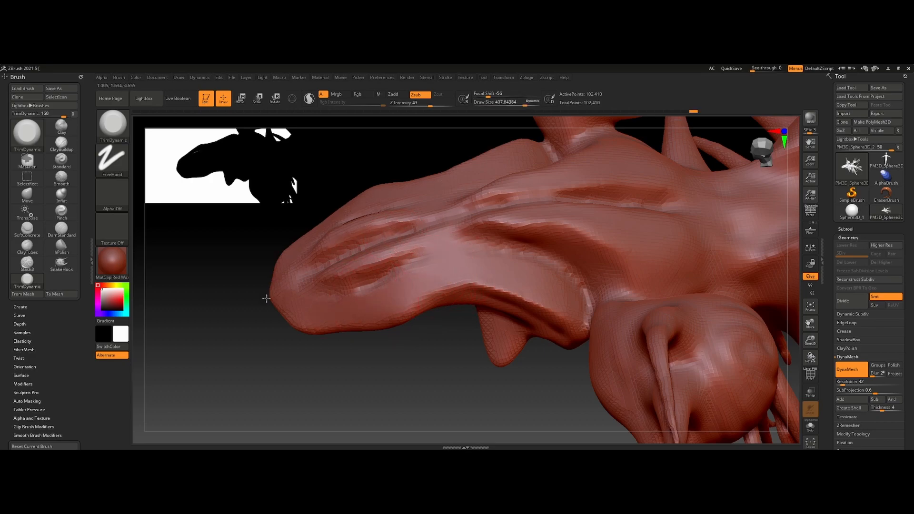
pyautogui.keyDown('alt'); pyautogui.moveTo(514, 245); pyautogui.dragTo(367, 264, button='right'); pyautogui.keyUp('alt')
pyautogui.moveTo(409, 246)
pyautogui.mouseDown()
pyautogui.moveTo(444, 243)
pyautogui.moveTo(381, 236)
pyautogui.mouseUp()
pyautogui.moveTo(453, 268); pyautogui.dragTo(336, 241)
pyautogui.moveTo(371, 242)
pyautogui.mouseDown(button='right')
pyautogui.moveTo(475, 256)
pyautogui.moveTo(500, 230)
pyautogui.mouseUp(button='right')
pyautogui.keyDown('ctrl'); pyautogui.moveTo(359, 276); pyautogui.dragTo(385, 221, button='right'); pyautogui.keyUp('ctrl')
pyautogui.keyDown('ctrl'); pyautogui.moveTo(410, 229); pyautogui.dragTo(381, 200); pyautogui.keyUp('ctrl')
pyautogui.moveTo(381, 200); pyautogui.dragTo(475, 191, button='right')
# - Select the DamStandard brush at a draw size of about 139 and carve the spiral on the side ball and the creases around it
pyautogui.moveTo(475, 191)
pyautogui.keyDown('ctrl'); pyautogui.mouseDown(button='right')
pyautogui.moveTo(498, 199)
pyautogui.moveTo(486, 195)
pyautogui.mouseUp(button='right'); pyautogui.keyUp('ctrl')
pyautogui.press('b')
pyautogui.press('d')
pyautogui.press('s')
pyautogui.press('s')
pyautogui.moveTo(485, 196); pyautogui.dragTo(456, 217)
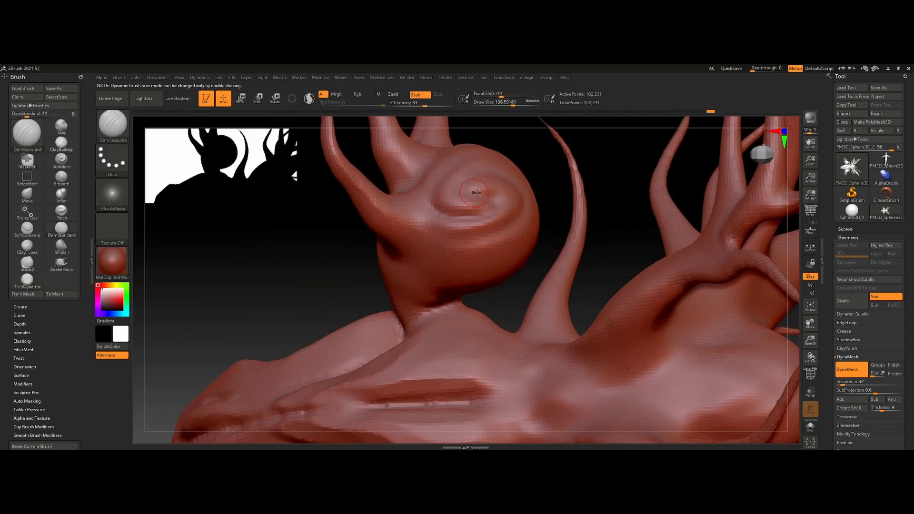
pyautogui.keyDown('ctrl'); pyautogui.moveTo(509, 183); pyautogui.dragTo(504, 138, button='right'); pyautogui.keyUp('ctrl')
pyautogui.moveTo(504, 209)
pyautogui.mouseDown(button='right')
pyautogui.moveTo(495, 162)
pyautogui.moveTo(490, 228)
pyautogui.moveTo(550, 271)
pyautogui.moveTo(490, 224)
pyautogui.moveTo(495, 314)
pyautogui.mouseUp(button='right')
pyautogui.moveTo(495, 291); pyautogui.dragTo(468, 314)
pyautogui.moveTo(483, 246); pyautogui.dragTo(477, 286)
pyautogui.keyDown('ctrl'); pyautogui.moveTo(474, 282); pyautogui.dragTo(381, 376, button='right'); pyautogui.keyUp('ctrl')
pyautogui.moveTo(582, 257); pyautogui.dragTo(414, 291, button='right')
pyautogui.moveTo(422, 421); pyautogui.dragTo(403, 385, button='right')
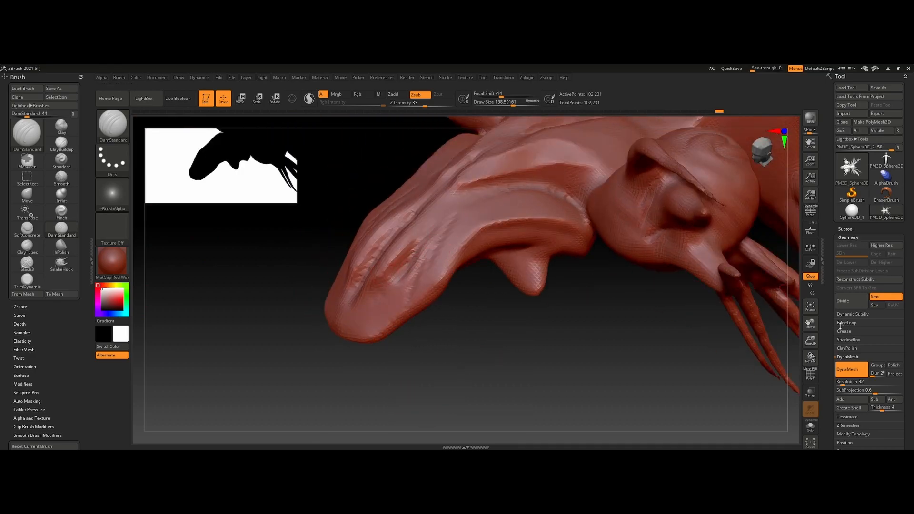
# - Set the DynaMesh resolution to 64 and remesh the model
pyautogui.write('64')
pyautogui.press('Return')
pyautogui.keyDown('ctrl'); pyautogui.moveTo(467, 348); pyautogui.dragTo(525, 407); pyautogui.keyUp('ctrl')
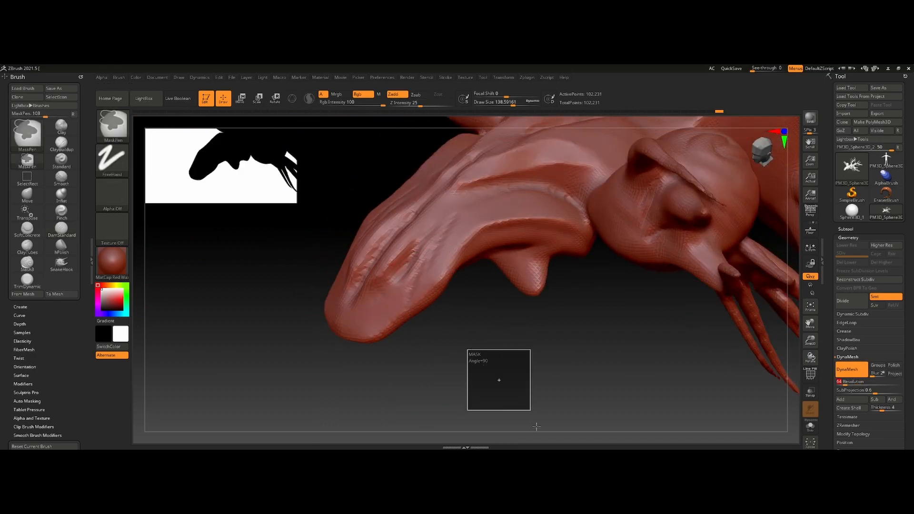
# - Smooth the rough grooves and fold edges on the front of the head
pyautogui.keyDown('shift'); pyautogui.moveTo(450, 232); pyautogui.dragTo(419, 280); pyautogui.keyUp('shift')
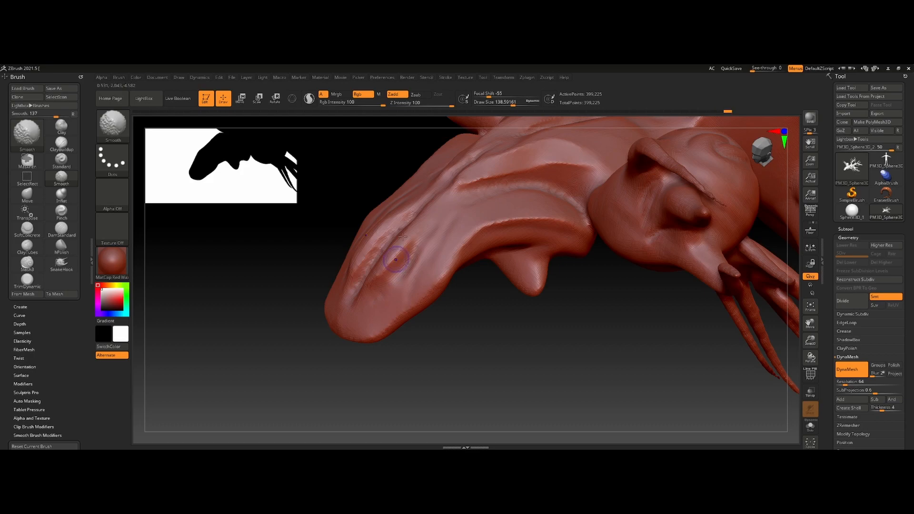
pyautogui.keyDown('ctrl'); pyautogui.moveTo(310, 228); pyautogui.dragTo(404, 185, button='right'); pyautogui.keyUp('ctrl')
pyautogui.moveTo(436, 223); pyautogui.dragTo(474, 319, button='right')
pyautogui.keyDown('ctrl'); pyautogui.moveTo(473, 319); pyautogui.dragTo(456, 336, button='right'); pyautogui.keyUp('ctrl')
# - Try out guide curves along the front of the head with the ZRemesherGuides brush
pyautogui.click(113, 125)
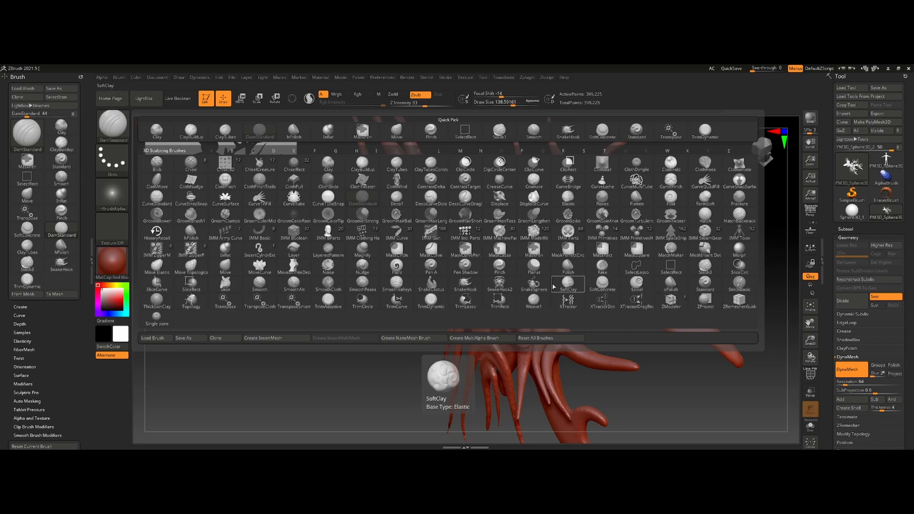
pyautogui.click(740, 305)
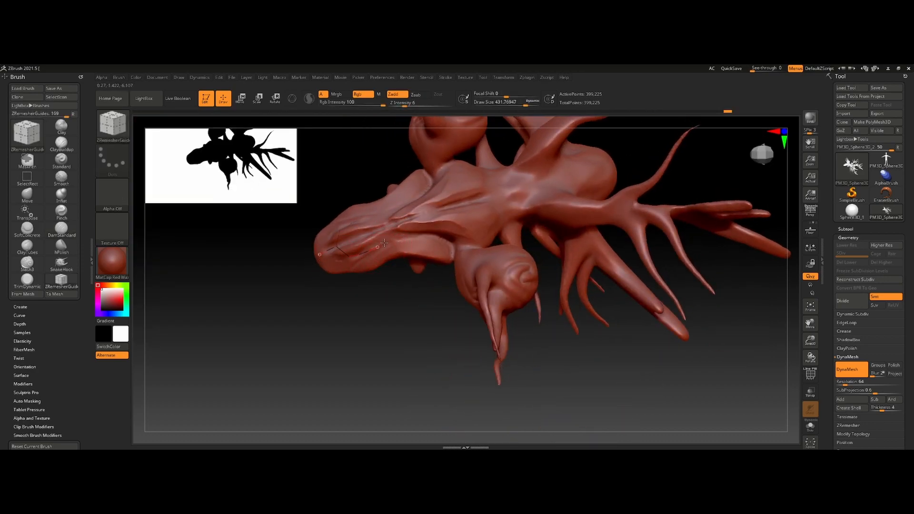
pyautogui.hotkey('ctrl', 'z')
pyautogui.hotkey('ctrl', 'z')
pyautogui.moveTo(333, 267)
pyautogui.mouseDown()
pyautogui.moveTo(388, 251)
pyautogui.moveTo(356, 254)
pyautogui.mouseUp()
pyautogui.hotkey('ctrl', 'z')
# - Retopologise the model with ZRemesher at a target polygon count of 5 and inspect the polygon flow in wireframe display
pyautogui.click(848, 424)
pyautogui.click(848, 257)
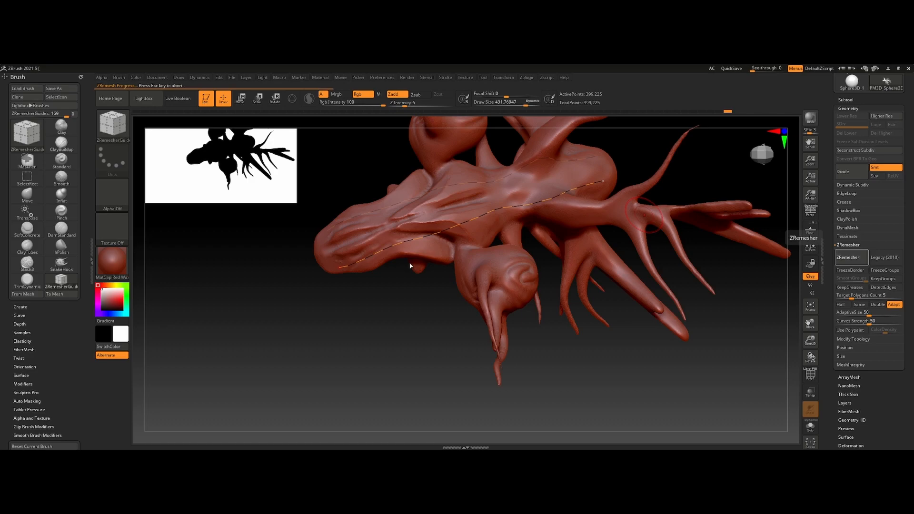
pyautogui.click(810, 374)
pyautogui.scroll(5, 452, 293)
pyautogui.keyDown('ctrl'); pyautogui.moveTo(452, 293); pyautogui.dragTo(480, 242, button='right'); pyautogui.keyUp('ctrl')
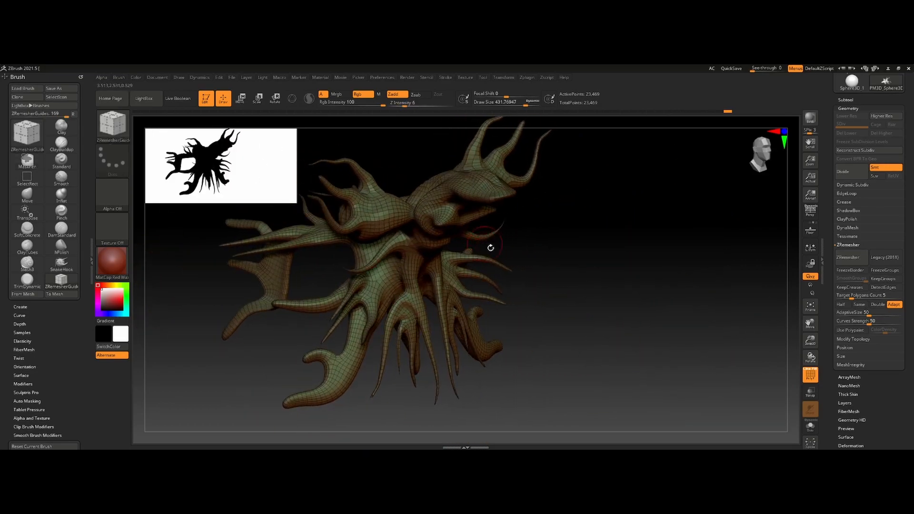
# - Compare the model's topology and surface detail before and after the ZRemesher operation
pyautogui.click(814, 369)
pyautogui.hotkey('ctrl', 'z')
pyautogui.hotkey('ctrl', 'shift', 'z')
pyautogui.hotkey('ctrl', 'z')
pyautogui.hotkey('ctrl', 'shift', 'z')
pyautogui.hotkey('ctrl', 'z')
pyautogui.hotkey('ctrl', 'shift', 'z')
pyautogui.click(810, 375)
# - Undo the ZRemesher retopology to return to the dense DynaMesh model
pyautogui.moveTo(666, 333)
pyautogui.mouseDown(button='right')
pyautogui.moveTo(577, 306)
pyautogui.moveTo(474, 327)
pyautogui.moveTo(428, 307)
pyautogui.moveTo(387, 253)
pyautogui.moveTo(426, 231)
pyautogui.mouseUp(button='right')
pyautogui.hotkey('ctrl', 'z')
pyautogui.keyDown('ctrl'); pyautogui.moveTo(447, 292); pyautogui.dragTo(528, 356, button='right'); pyautogui.keyUp('ctrl')
pyautogui.hotkey('ctrl', 'z')
pyautogui.moveTo(466, 318); pyautogui.dragTo(509, 307, button='right')
pyautogui.scroll(3, 912, 208)
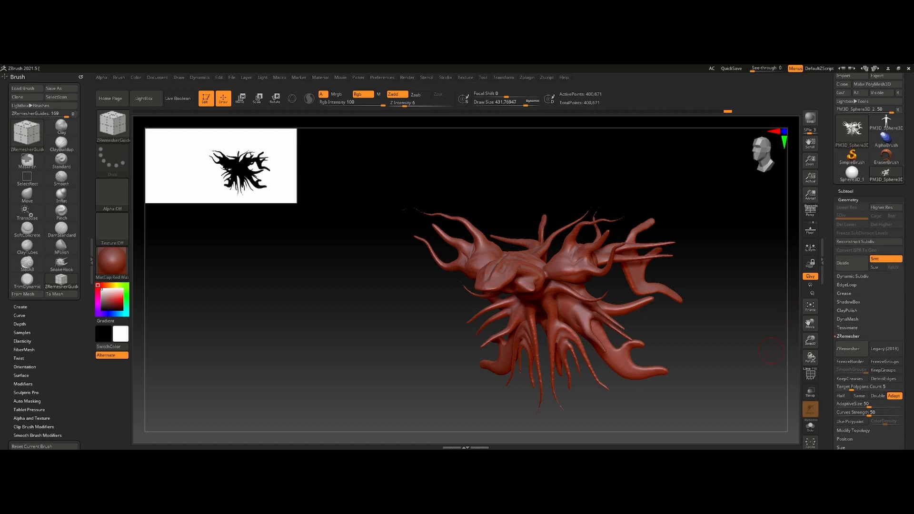